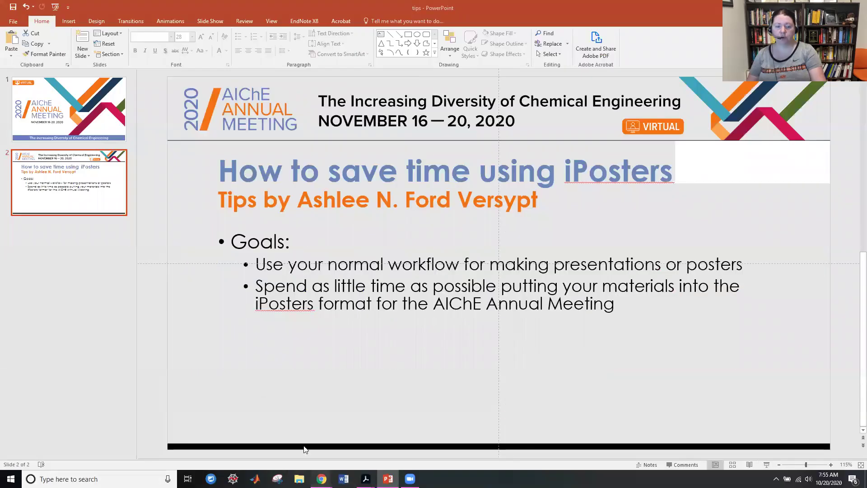
# Show the 'How to save time using iPosters' goals slide and preview the Chrome windows.
pyautogui.moveTo(321, 479)
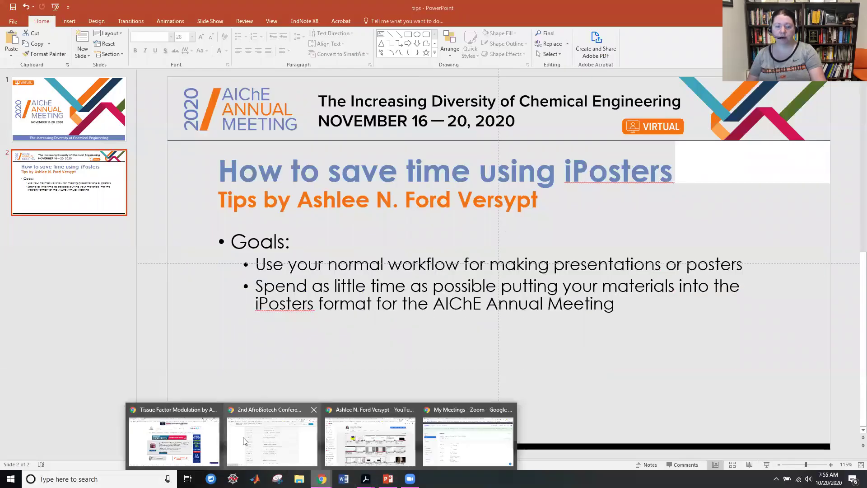
# Read through the Pre-Recorded+ Papers next-steps email in Gmail, then switch to the speaker guide PDF.
pyautogui.click(370, 440)
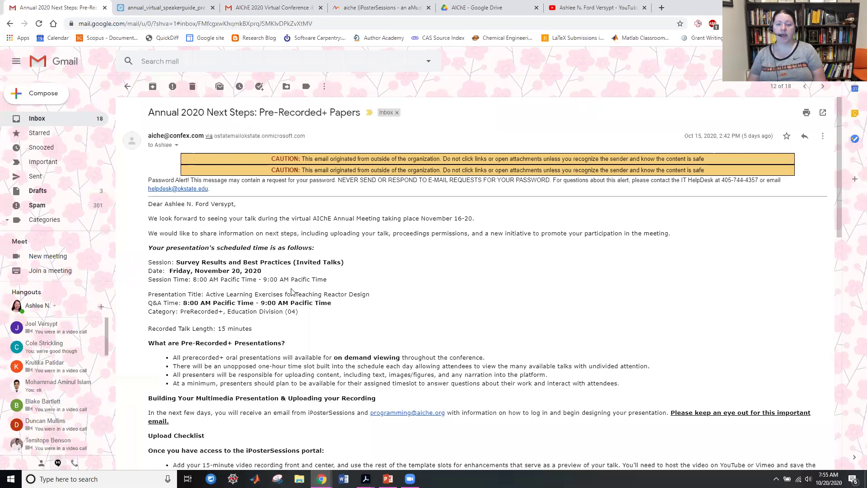
pyautogui.scroll(-3, 292, 292)
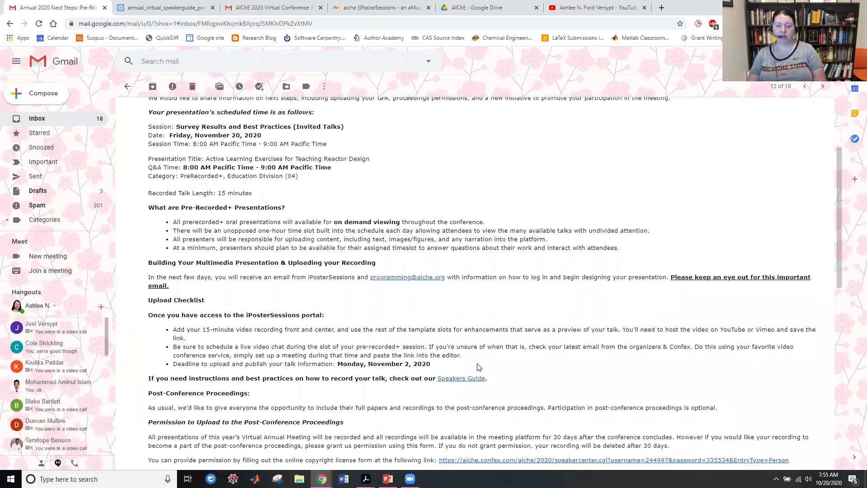
pyautogui.click(182, 9)
# Look through pages 1–3 of the speaker guide PDF, then return to the 'Annual 2020 Next Steps' email.
pyautogui.scroll(-10, 298, 255)
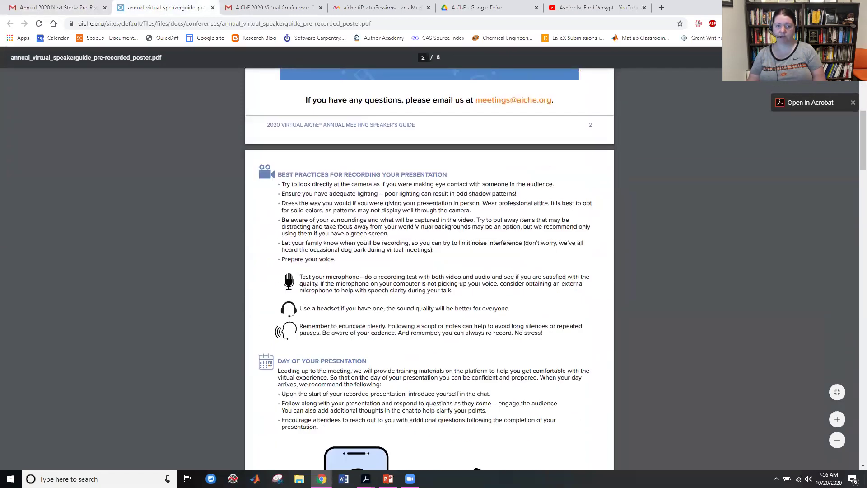
pyautogui.scroll(-8, 252, 384)
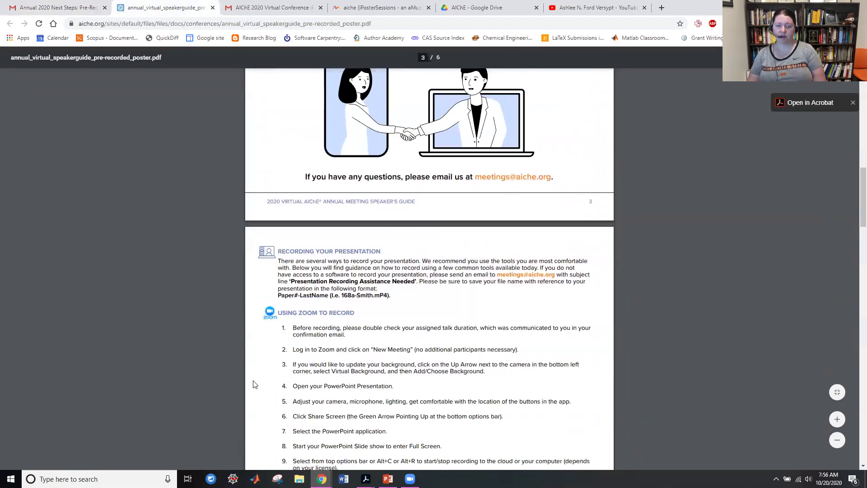
pyautogui.scroll(12, 252, 383)
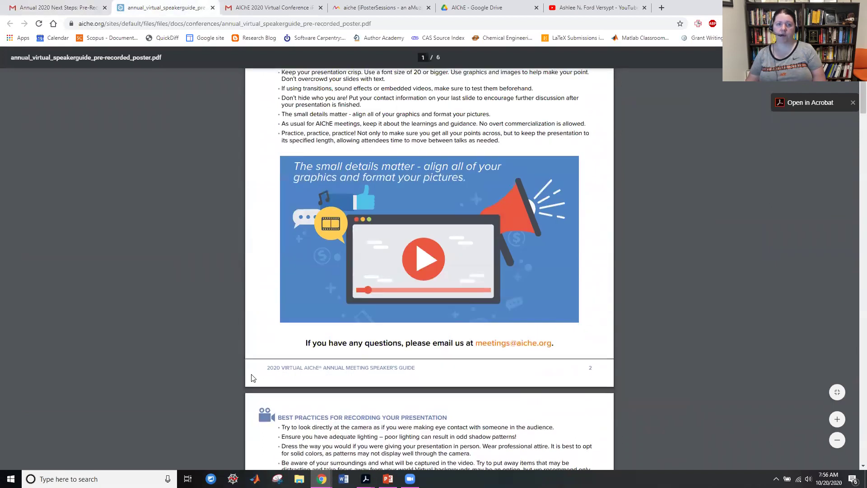
pyautogui.click(90, 9)
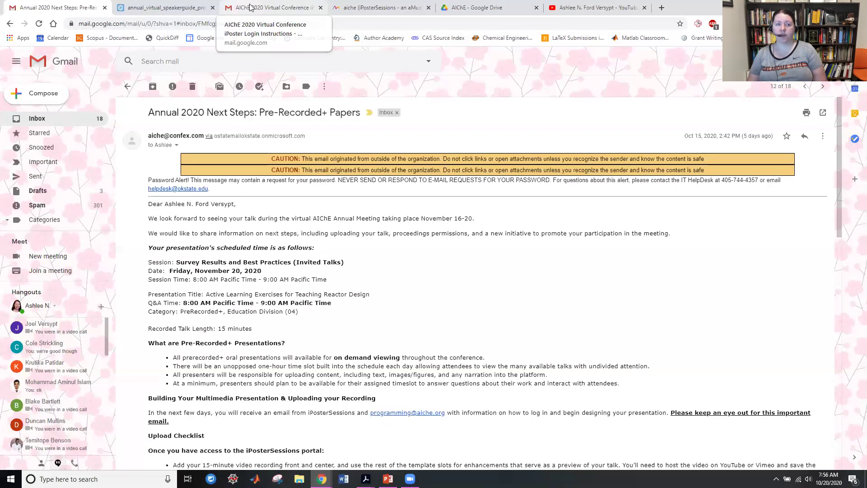
# Open the 'iPoster Login Instructions' email and follow its editor link to the iPosters editor.
pyautogui.click(234, 6)
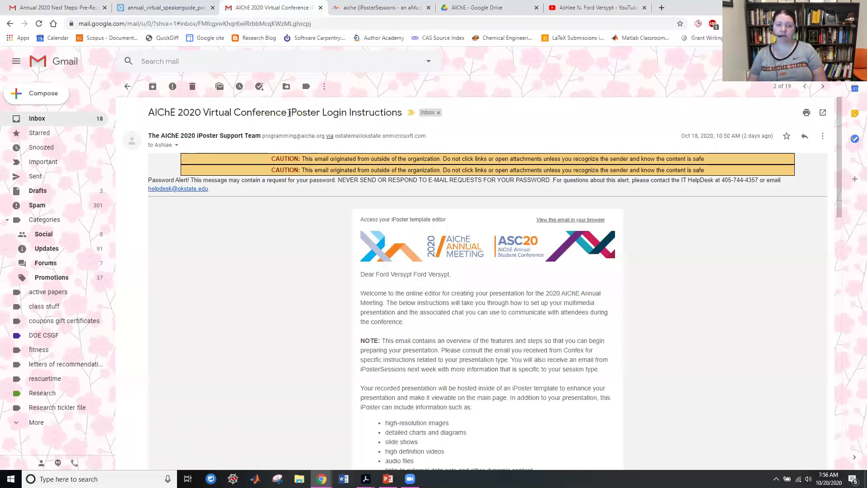
pyautogui.moveTo(289, 113); pyautogui.dragTo(408, 114)
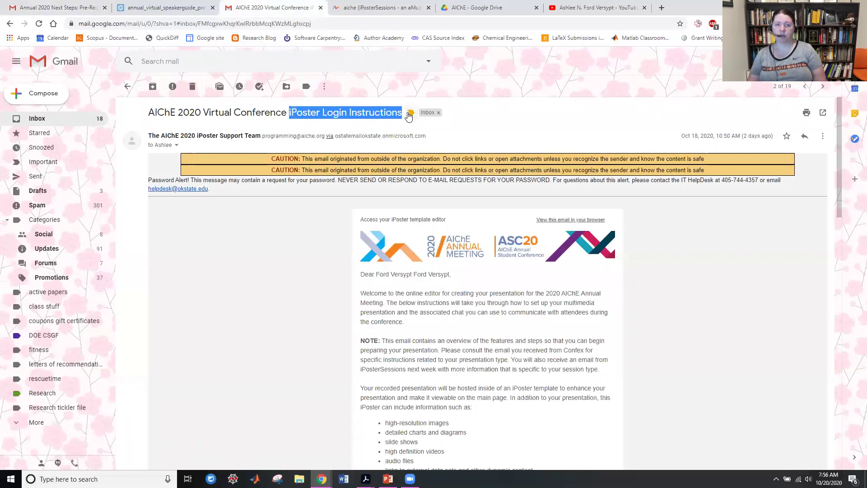
pyautogui.click(329, 332)
pyautogui.scroll(-6, 314, 354)
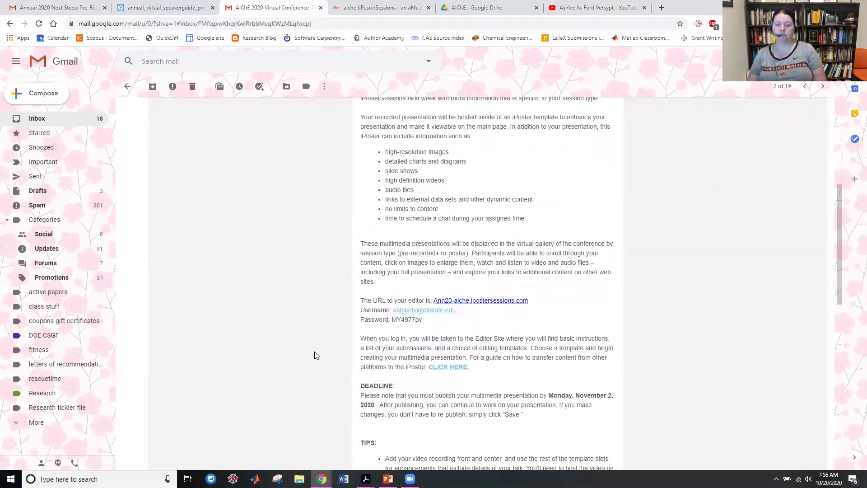
pyautogui.click(484, 301)
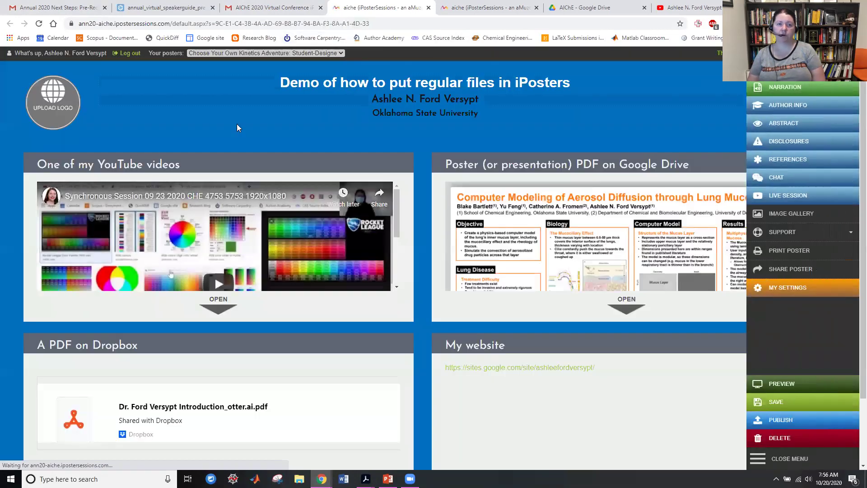
# Switch to the 'Active Learning Exercises for Teaching Reactor Design' poster from the Your posters list.
pyautogui.click(238, 53)
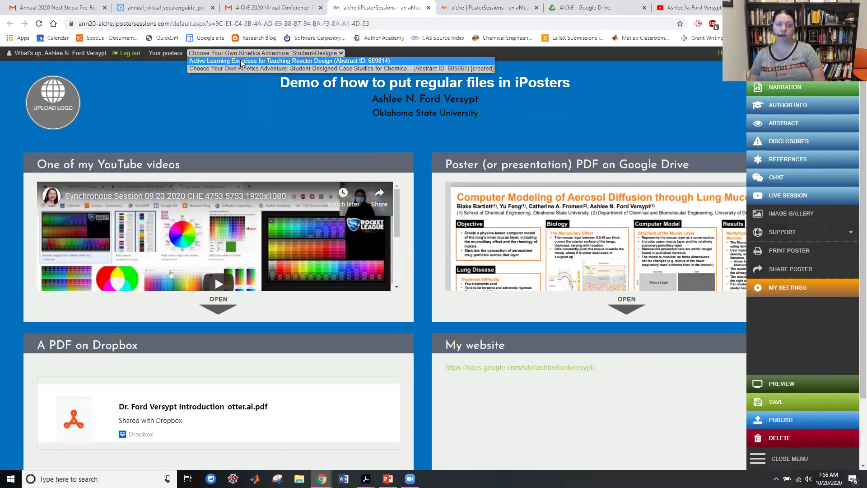
pyautogui.click(240, 63)
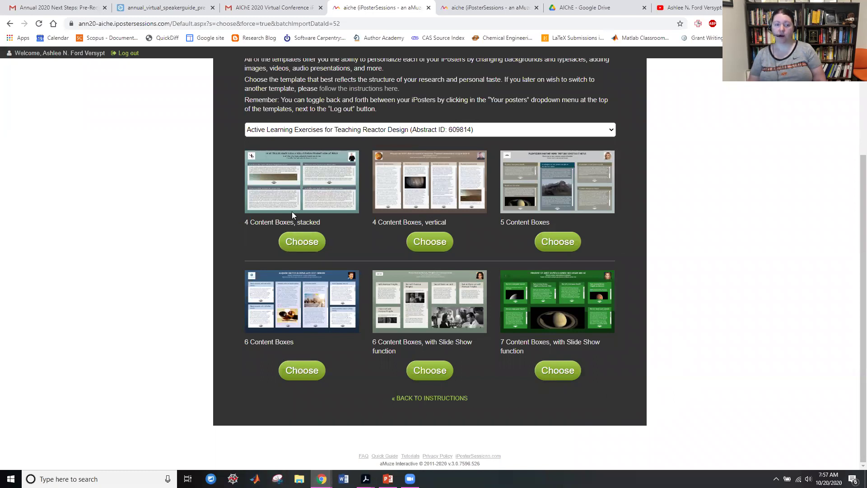
# Apply the '4 Content Boxes, stacked' template to the reactor design poster and return to PowerPoint.
pyautogui.click(307, 244)
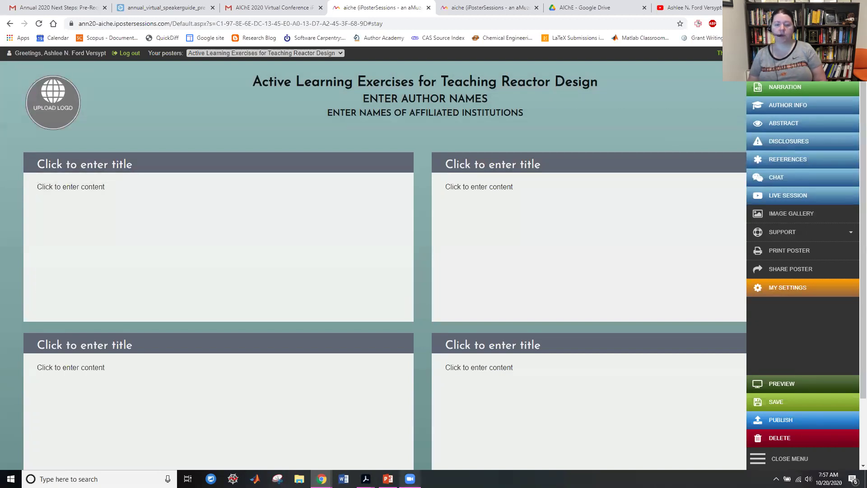
pyautogui.click(388, 478)
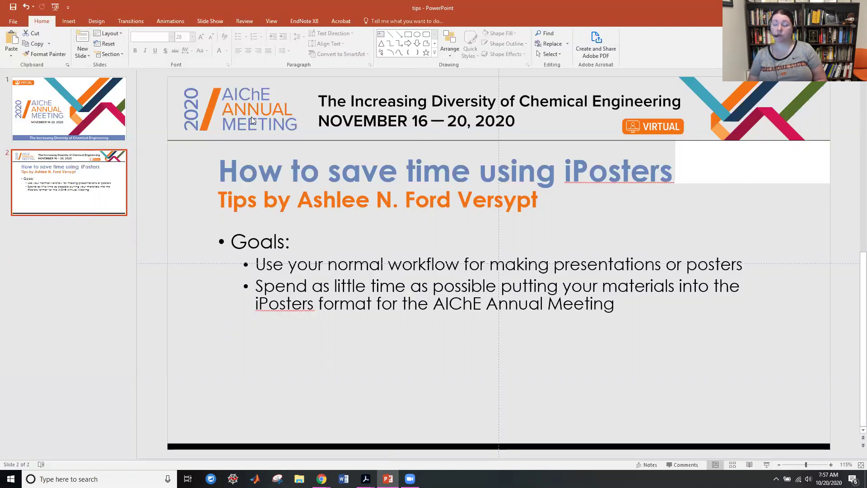
# Start a Save as Adobe PDF export of the tips deck, then cancel it.
pyautogui.click(14, 20)
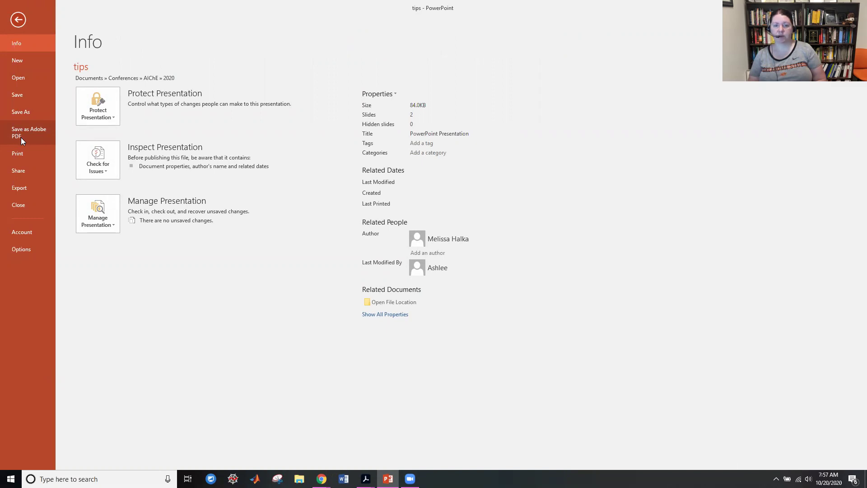
pyautogui.click(19, 139)
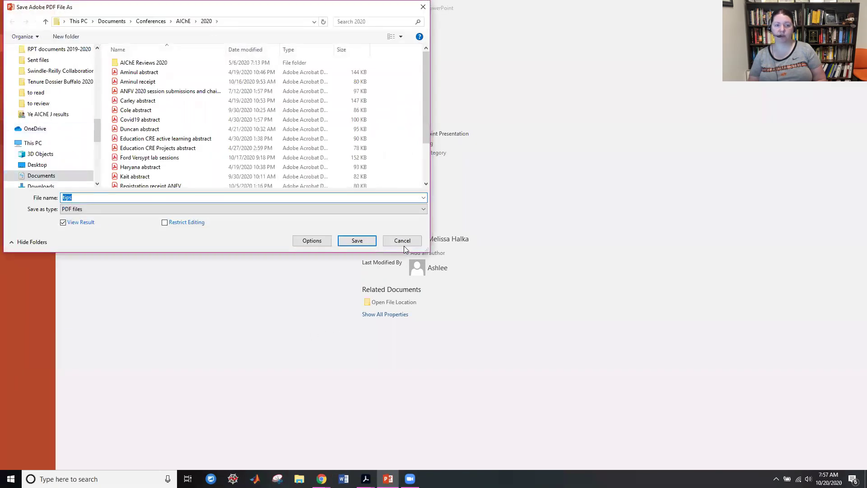
pyautogui.click(402, 240)
pyautogui.moveTo(322, 479)
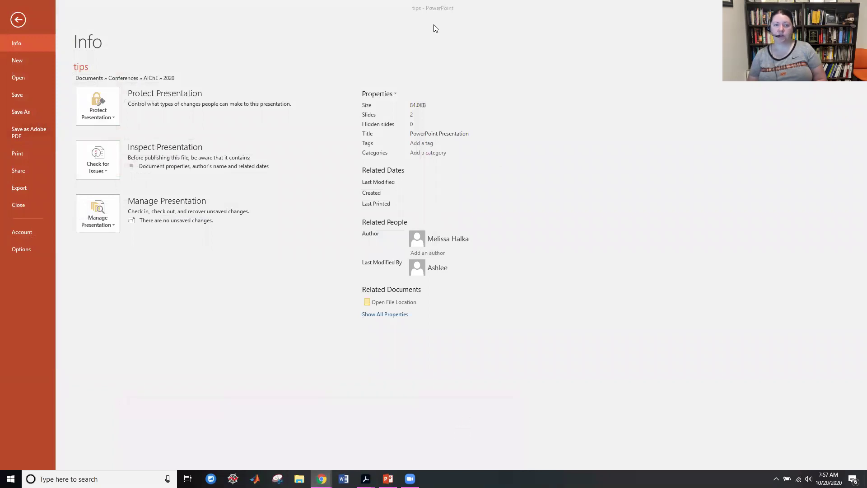
# Bring the iPosterSessions Chrome window forward and switch to the 'AIChE - Google Drive' folder.
pyautogui.click(355, 443)
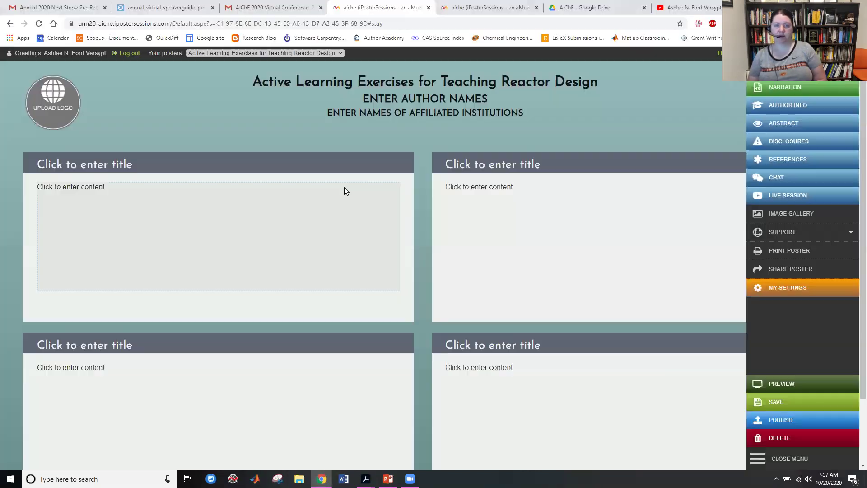
pyautogui.click(630, 8)
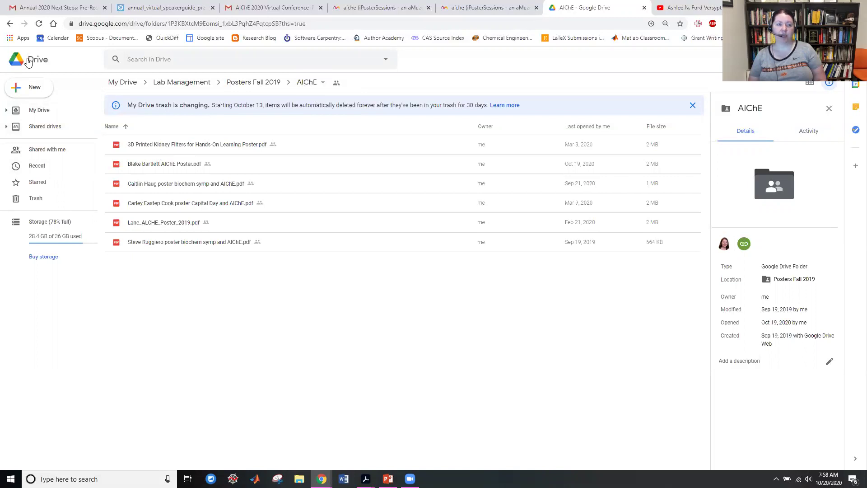
# Select the second poster PDF in the AIChE folder and show its context menu.
pyautogui.click(36, 89)
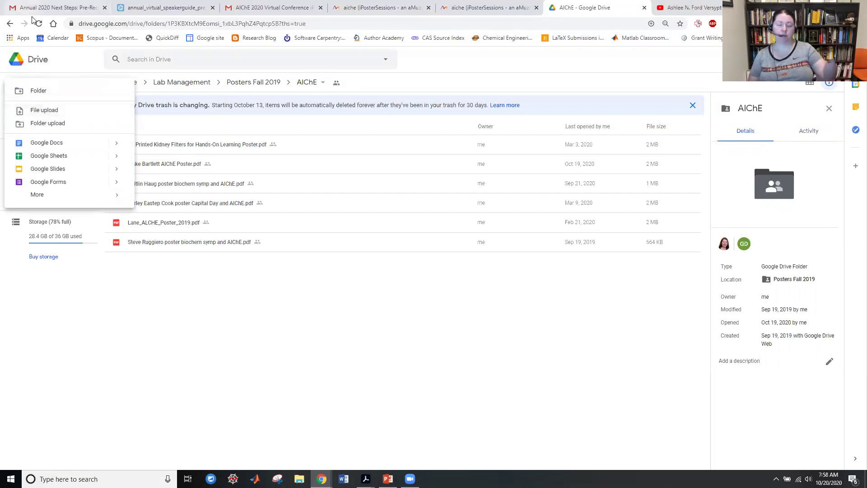
pyautogui.click(239, 410)
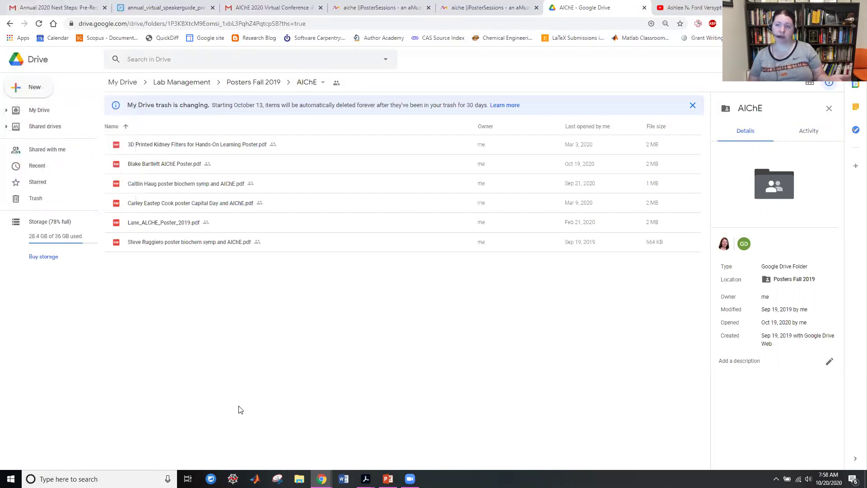
pyautogui.click(167, 169)
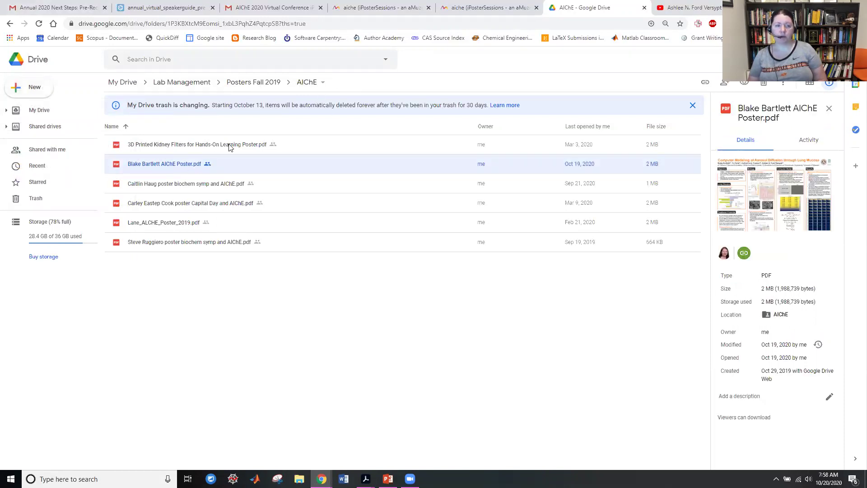
pyautogui.rightClick(194, 167)
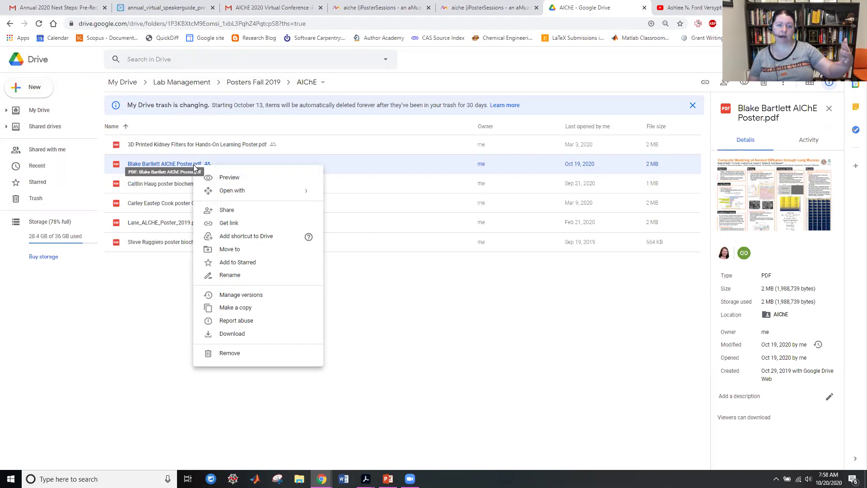
# Copy a Viewer-access shareable link for the poster PDF, then return to the iPoster login email.
pyautogui.click(224, 226)
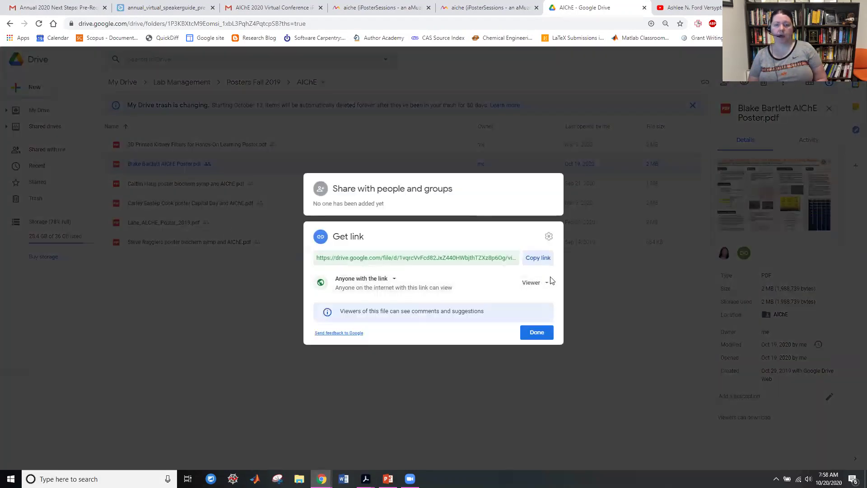
pyautogui.click(539, 284)
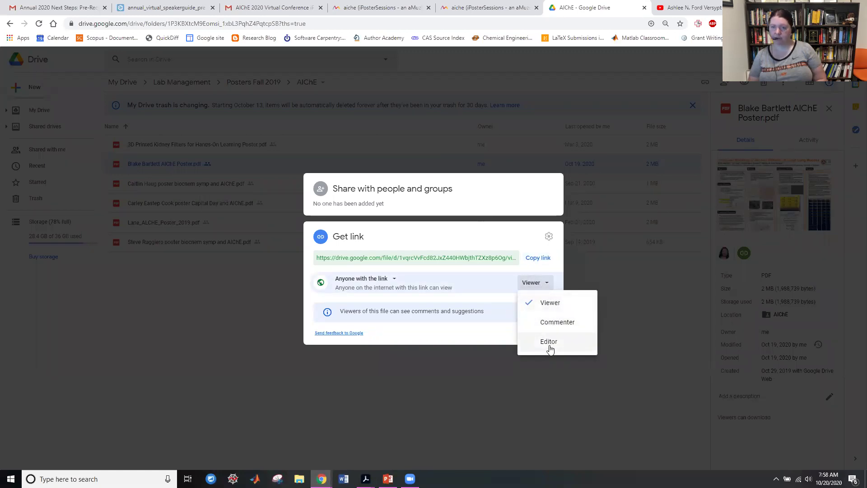
pyautogui.click(540, 305)
pyautogui.click(545, 260)
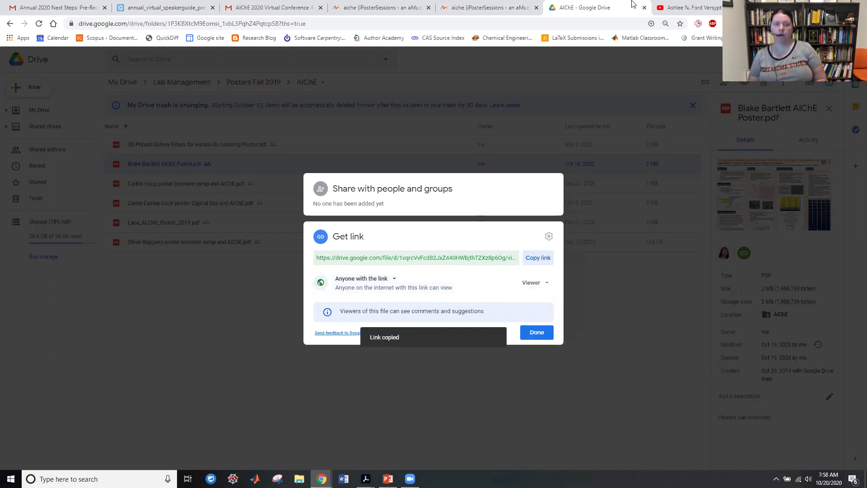
pyautogui.click(240, 5)
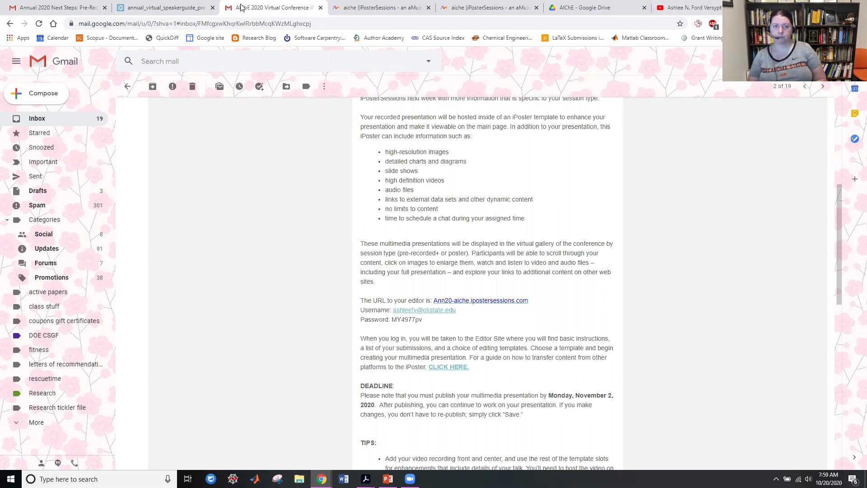
# Back in the poster editor, open the first panel's empty content box for editing.
pyautogui.click(379, 8)
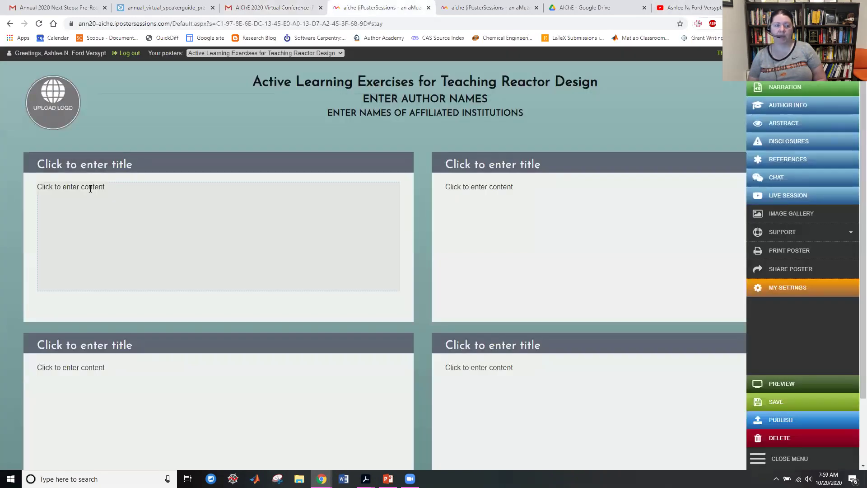
pyautogui.click(90, 189)
pyautogui.click(73, 123)
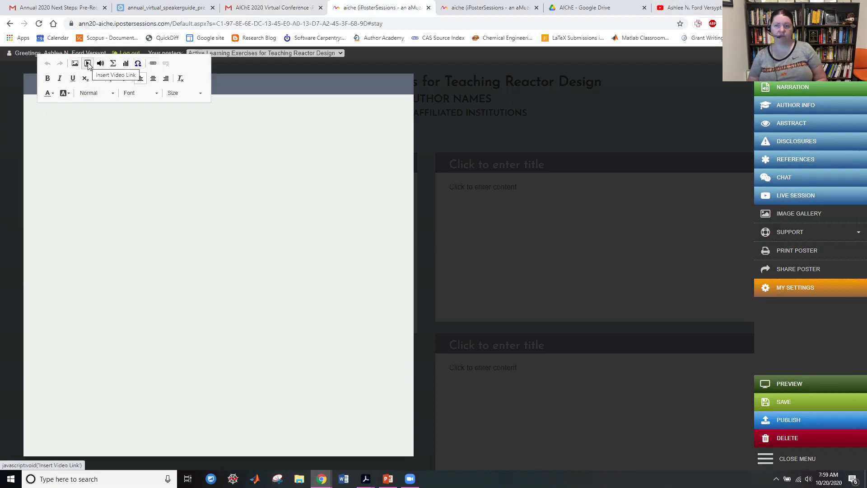
# Embed the aerosol diffusion poster's Drive share link as media in the first panel's content.
pyautogui.click(87, 63)
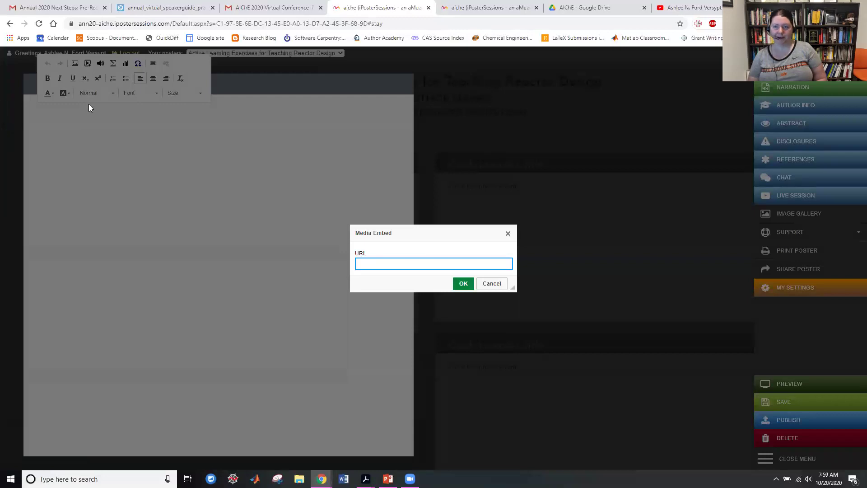
pyautogui.hotkey('ctrl', 'v')
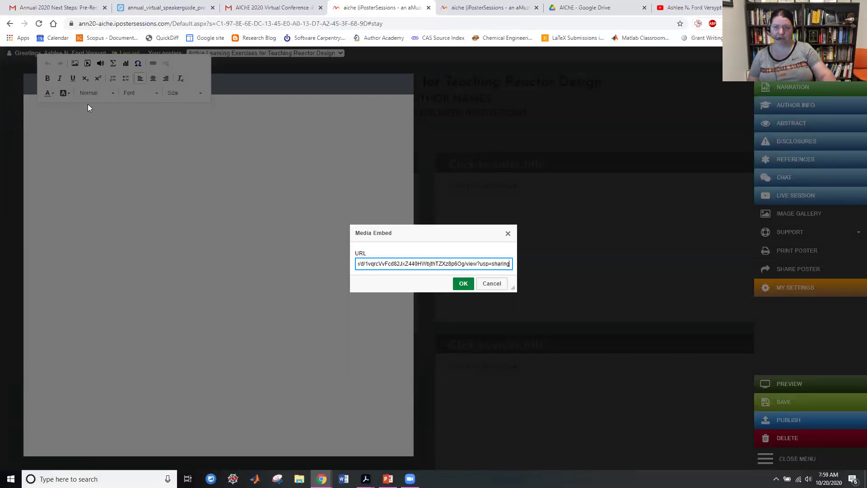
pyautogui.click(462, 283)
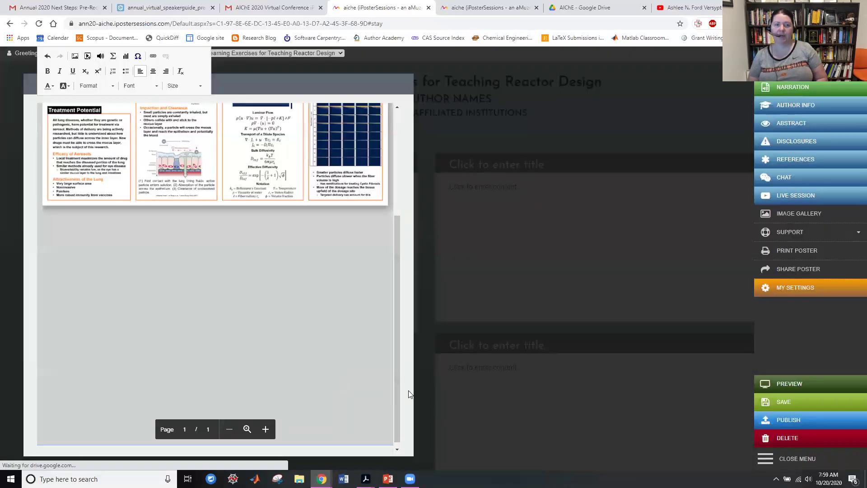
pyautogui.scroll(3, 390, 288)
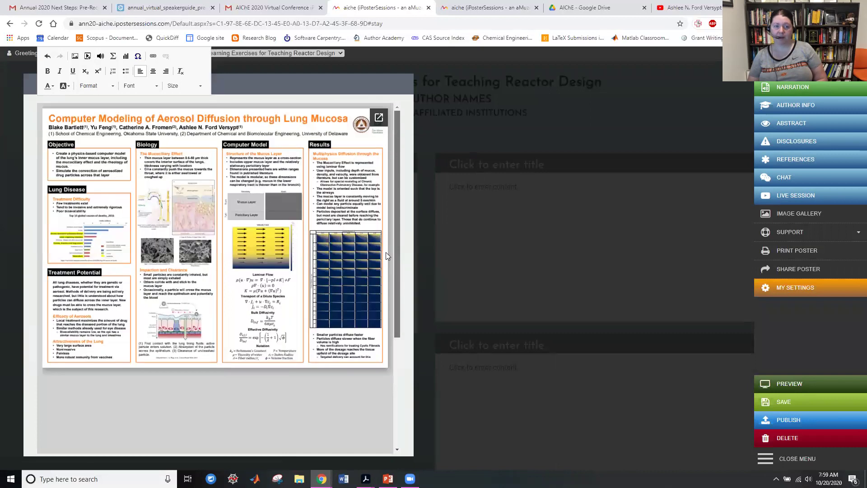
pyautogui.scroll(-3, 386, 252)
pyautogui.scroll(6, 382, 396)
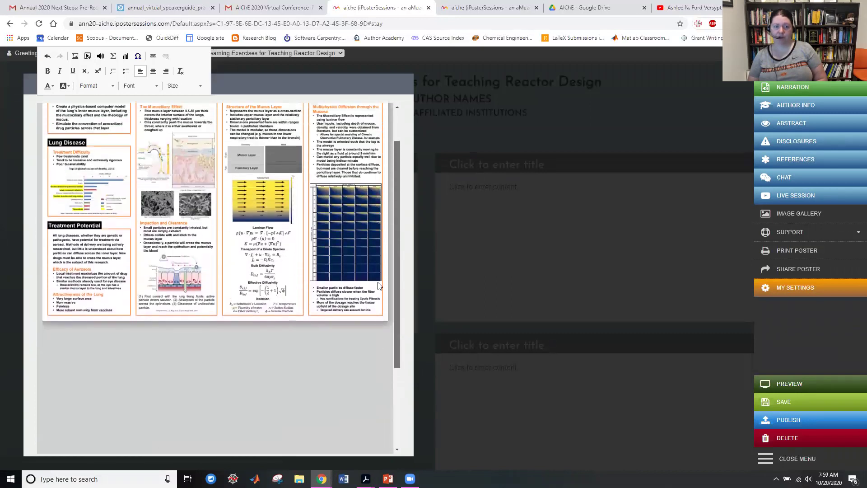
pyautogui.scroll(-5, 379, 245)
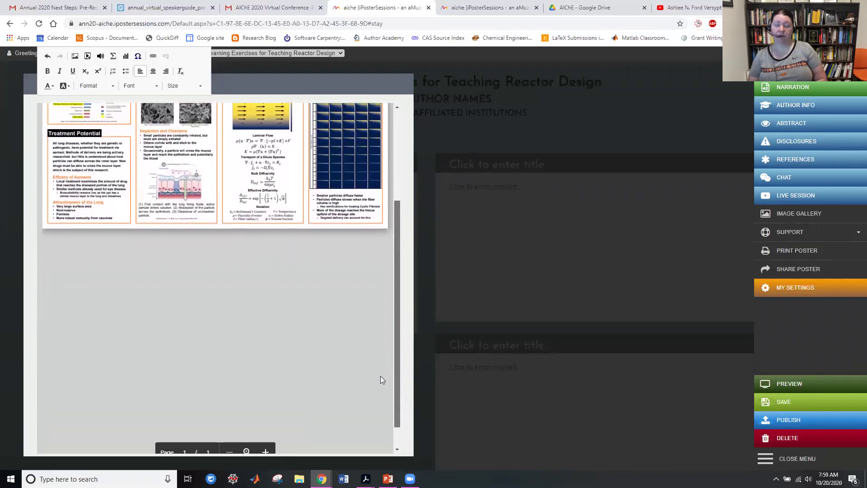
pyautogui.click(470, 287)
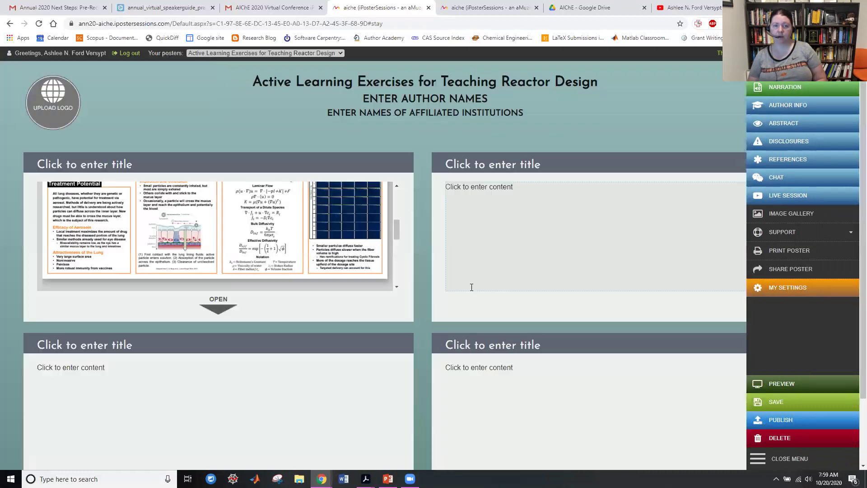
# Expand the poster panel and open the embedded aerosol diffusion PDF full-page in Drive's viewer.
pyautogui.moveTo(396, 234); pyautogui.dragTo(392, 202)
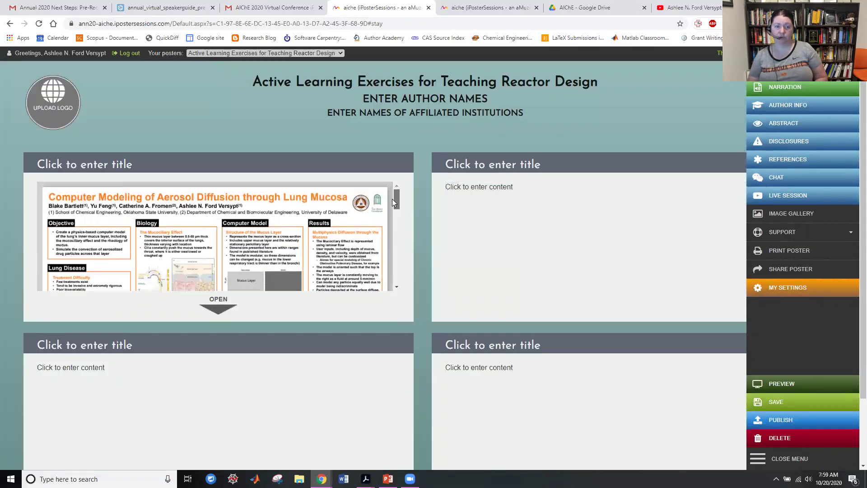
pyautogui.click(290, 227)
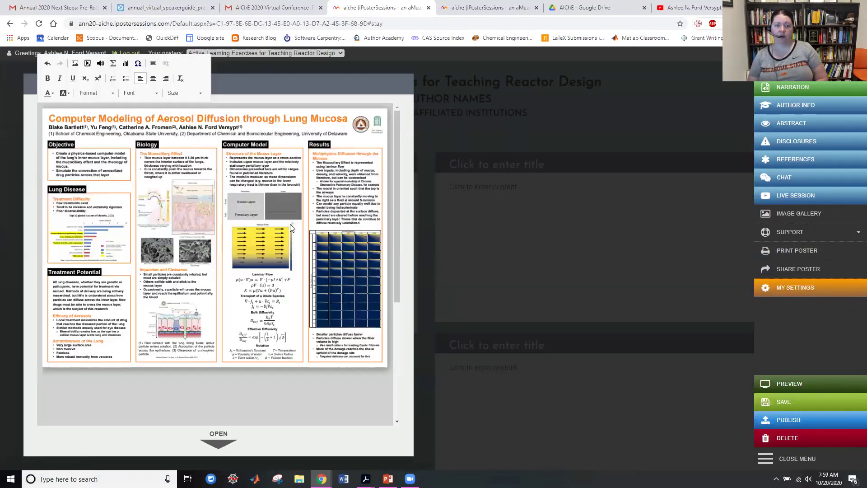
pyautogui.click(217, 444)
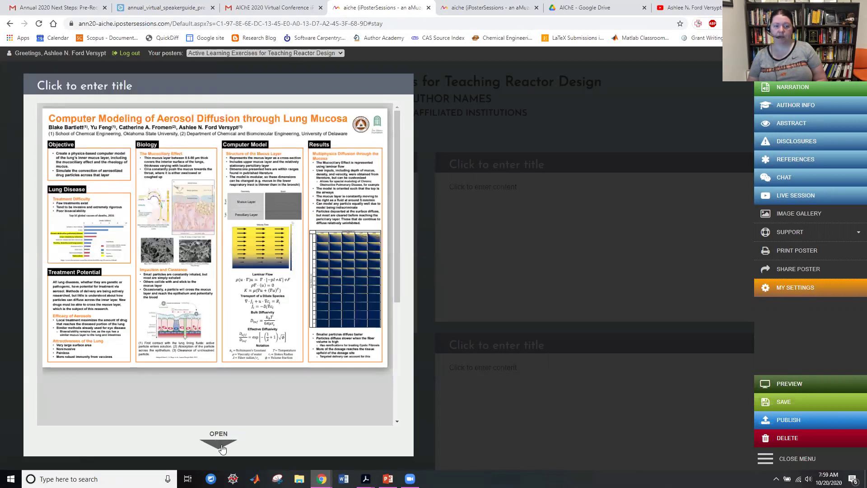
pyautogui.click(468, 234)
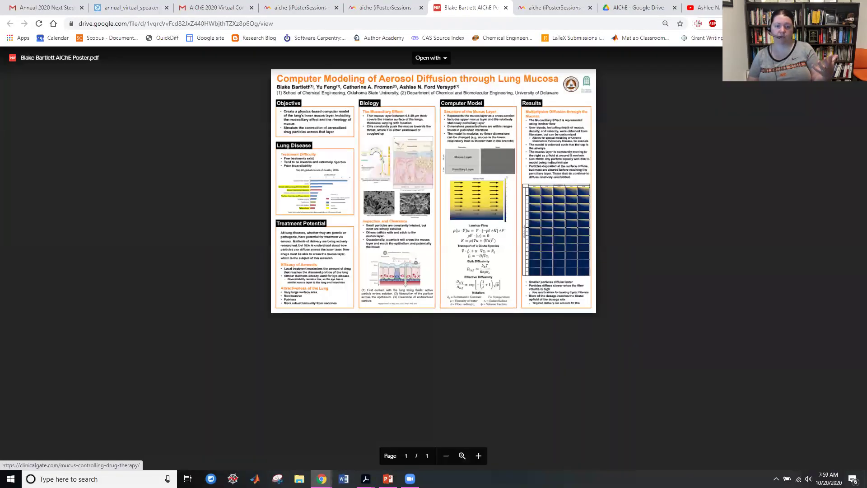
# Zoom four steps into the aerosol poster, zoom back out, then return to the iPoster preview.
pyautogui.click(480, 457)
pyautogui.click(479, 456)
pyautogui.click(480, 456)
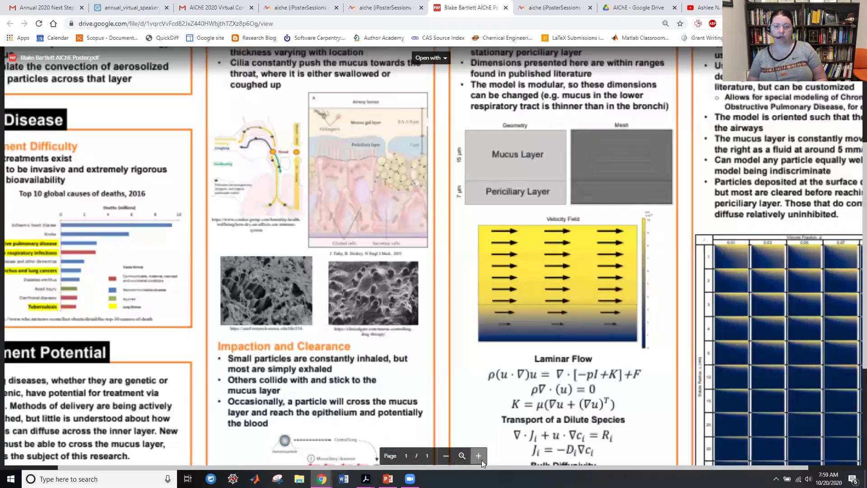
pyautogui.click(479, 456)
pyautogui.click(446, 458)
pyautogui.click(446, 457)
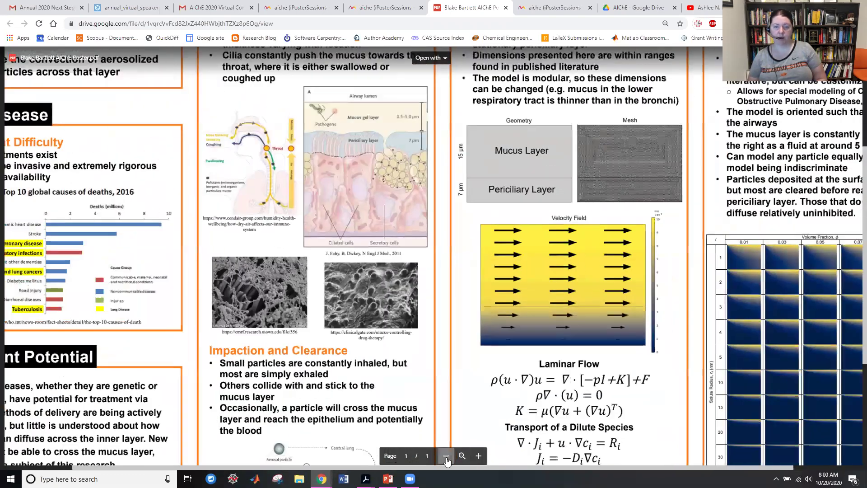
pyautogui.click(446, 458)
pyautogui.click(446, 457)
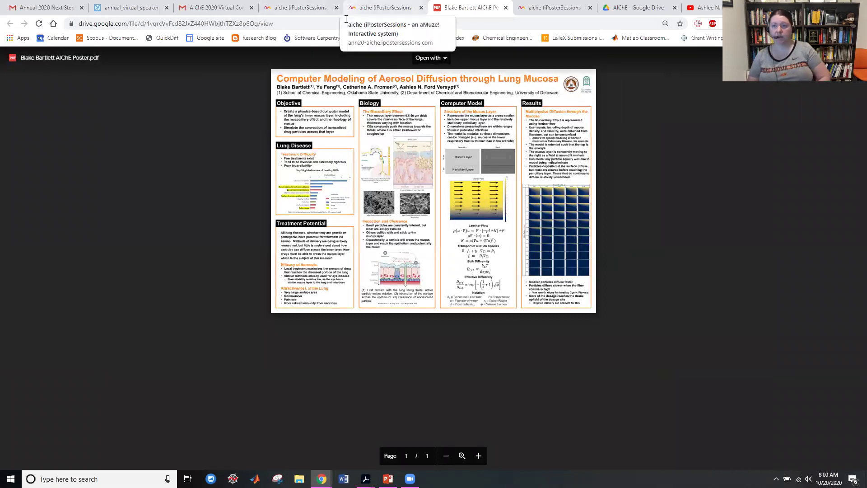
pyautogui.click(346, 19)
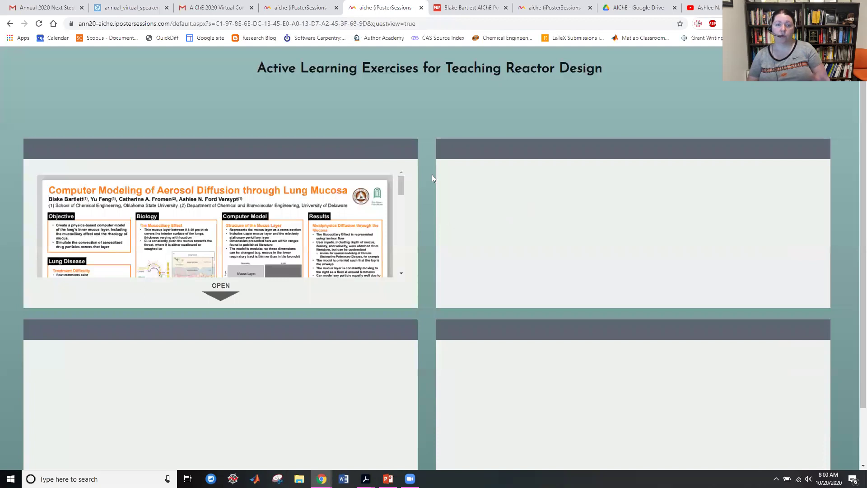
# In the poster editor, title the first panel 'Poster'.
pyautogui.click(213, 151)
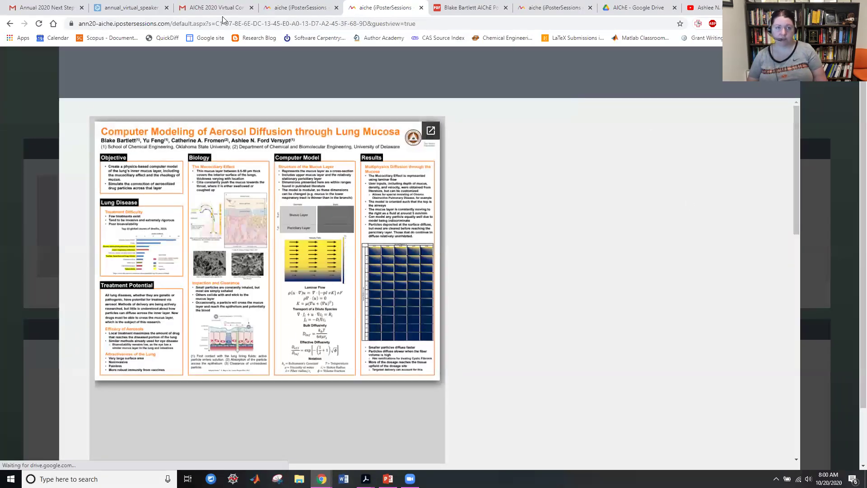
pyautogui.click(298, 8)
pyautogui.click(150, 165)
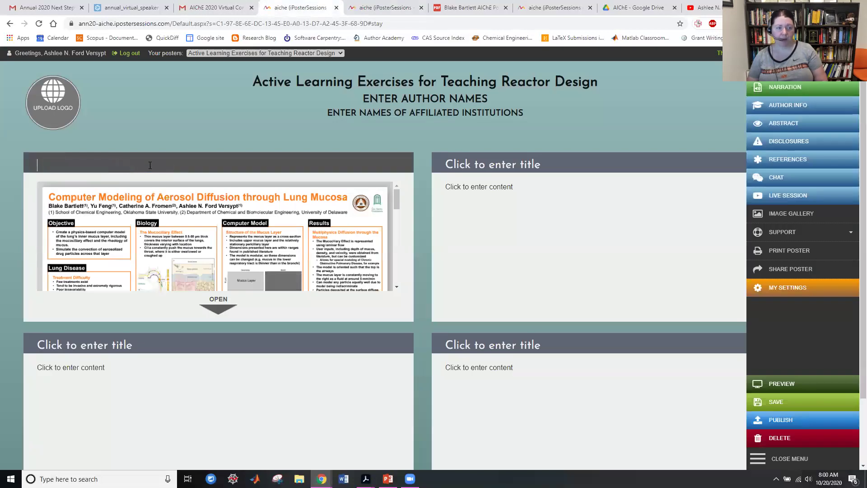
pyautogui.write('Pos')
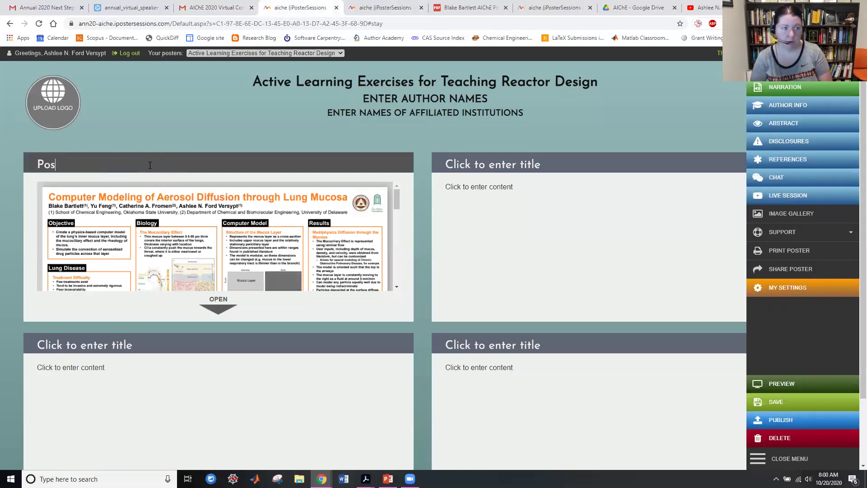
pyautogui.write('ter')
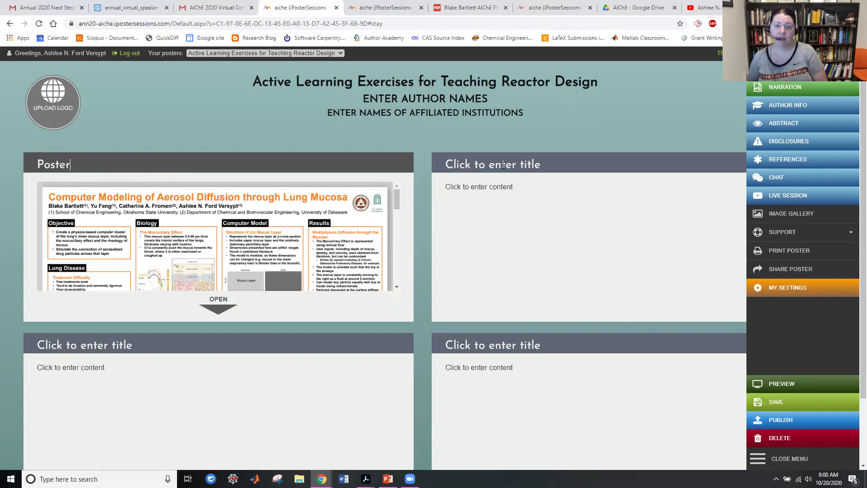
# Title the second panel 'Presentataion' and open its empty content box for editing.
pyautogui.click(504, 165)
pyautogui.write('Pr')
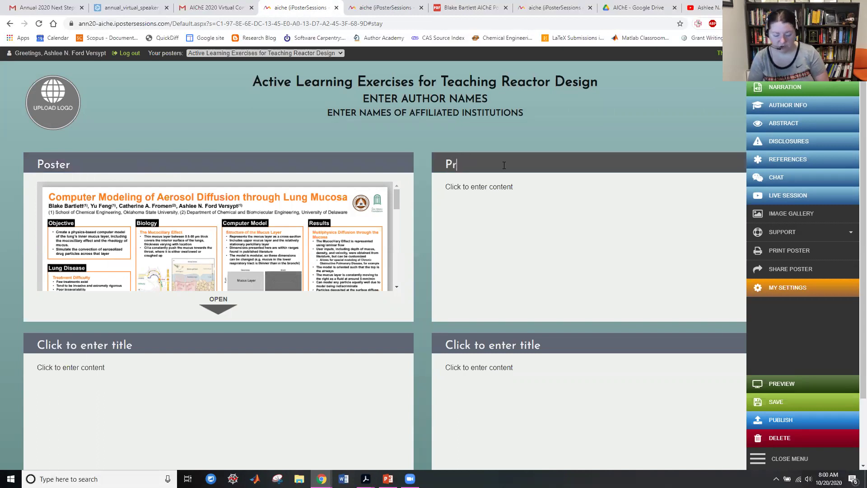
pyautogui.write('esentatyon')
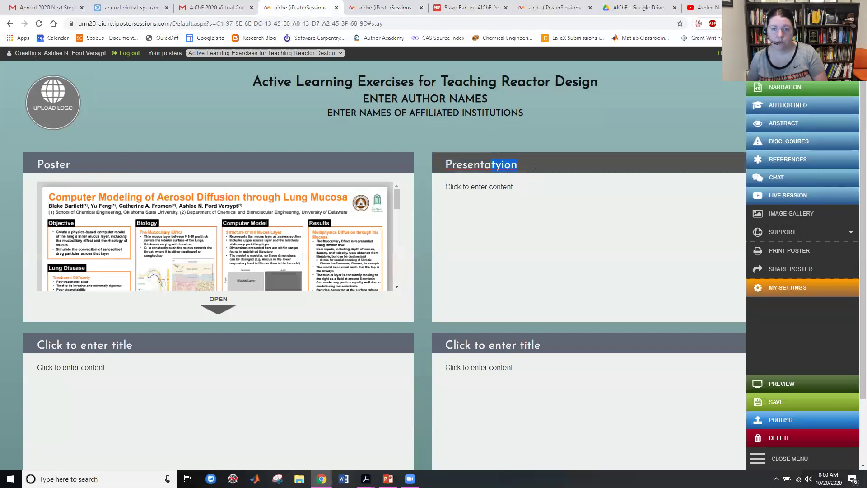
pyautogui.write('taio')
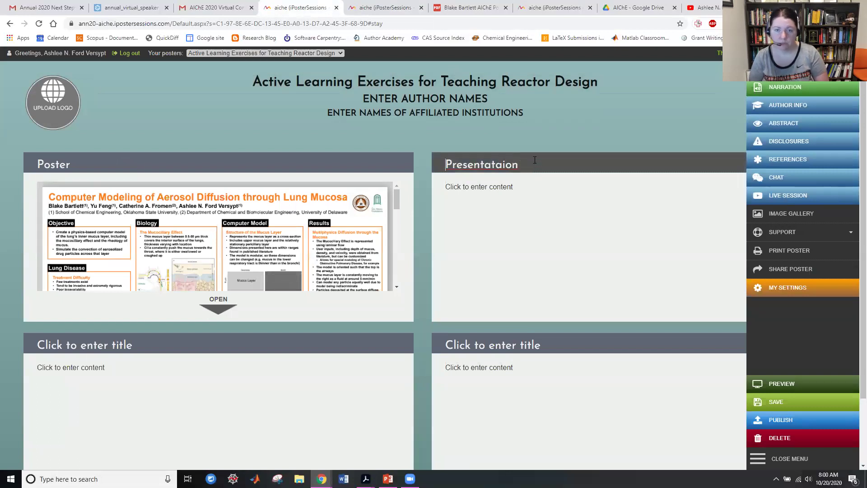
pyautogui.click(509, 166)
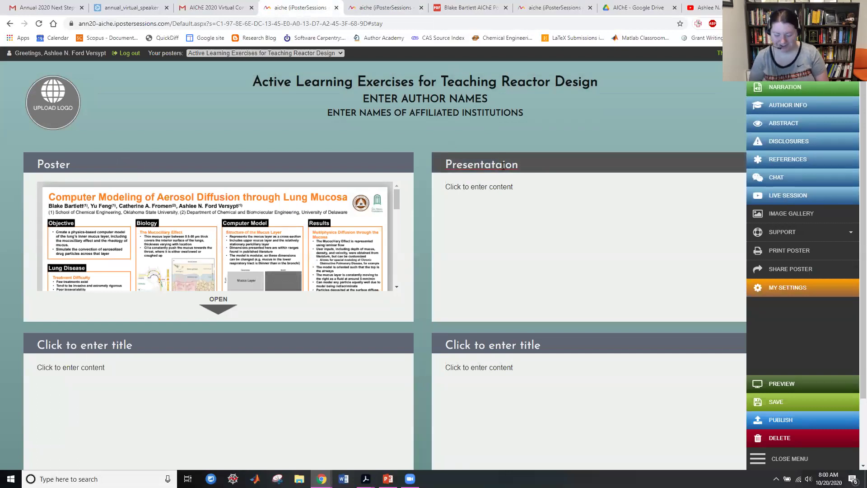
pyautogui.click(531, 177)
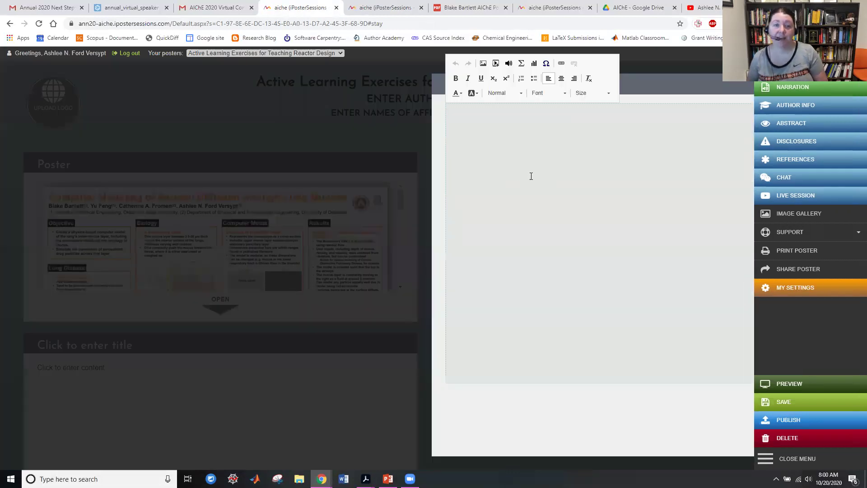
# Set the AIChE Journal 2019 paper PDF to anyone-with-link Viewer access and copy its link.
pyautogui.click(630, 9)
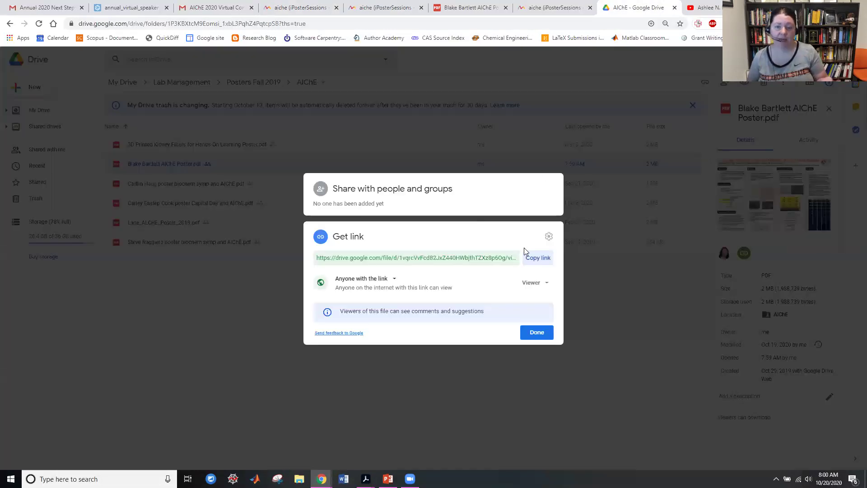
pyautogui.click(381, 403)
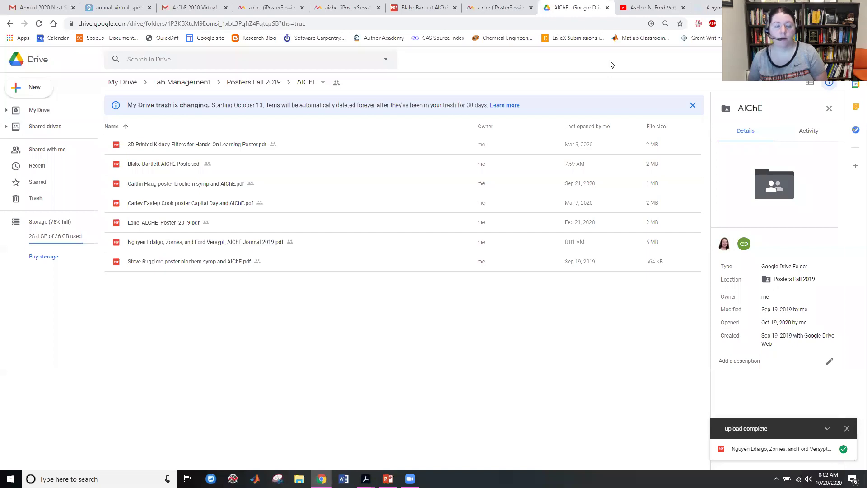
pyautogui.click(153, 245)
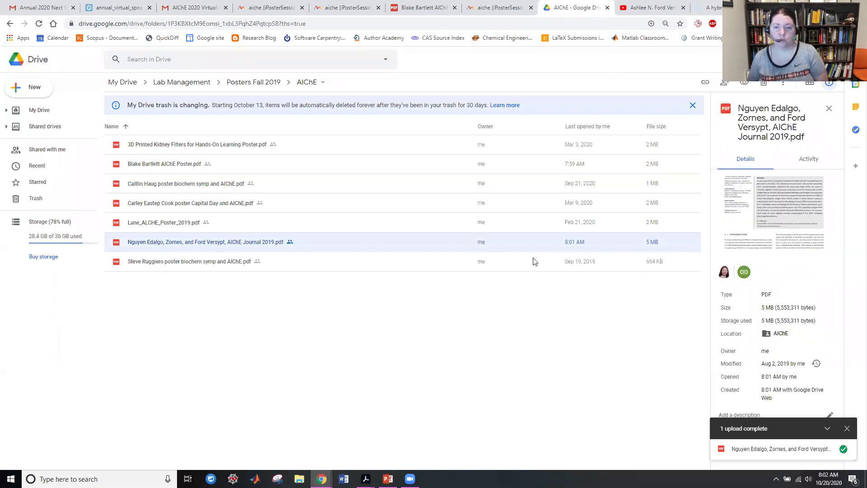
pyautogui.rightClick(170, 244)
pyautogui.click(189, 301)
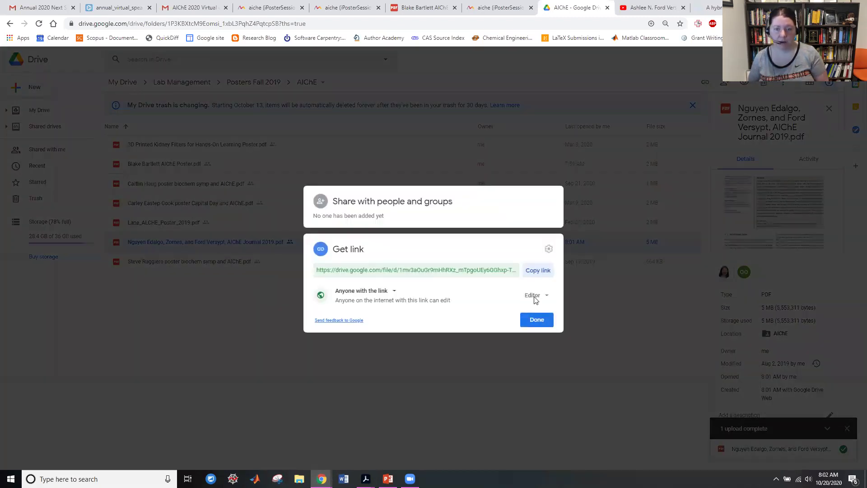
pyautogui.click(535, 297)
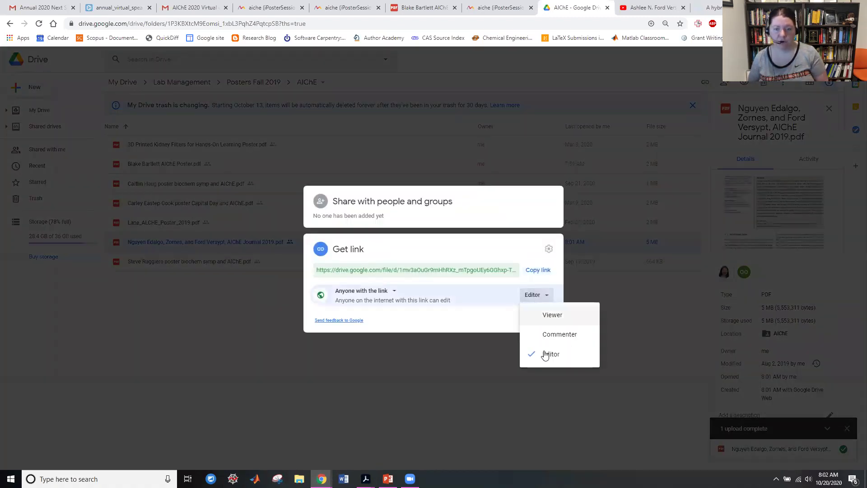
pyautogui.click(551, 315)
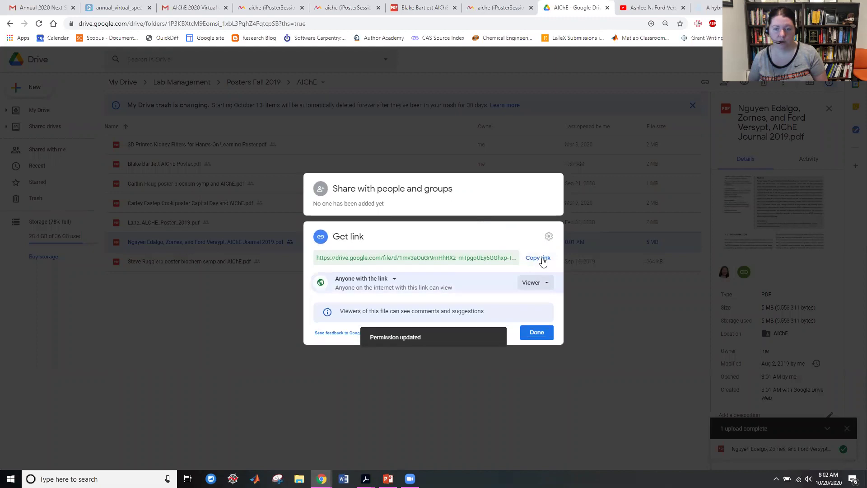
pyautogui.click(540, 258)
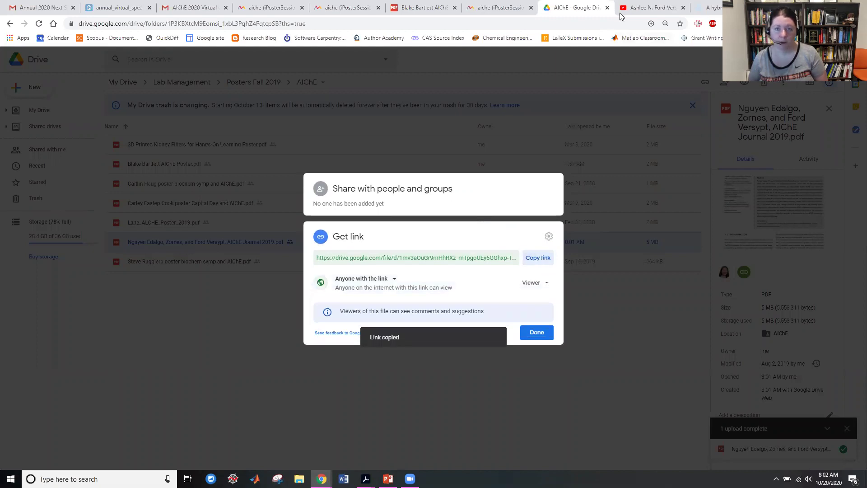
# Embed the journal paper's copied Drive link as media in the Presentation panel's content.
pyautogui.click(312, 18)
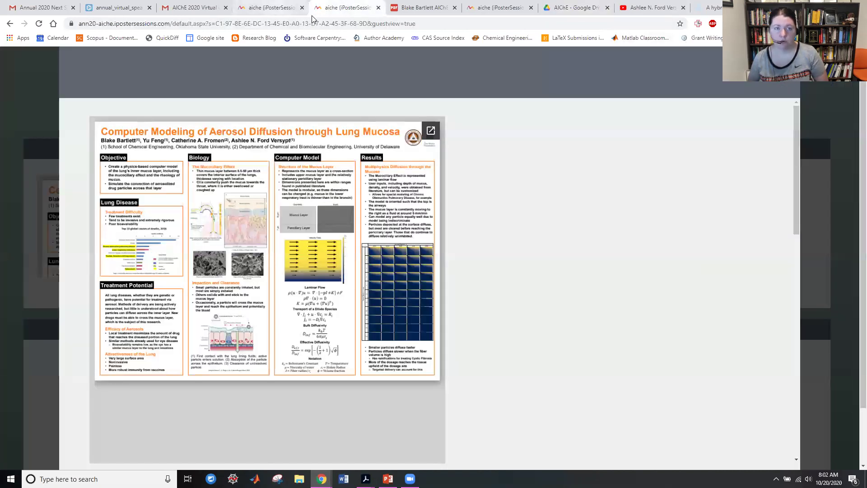
pyautogui.hotkey('ctrl', 'shift', 'Tab')
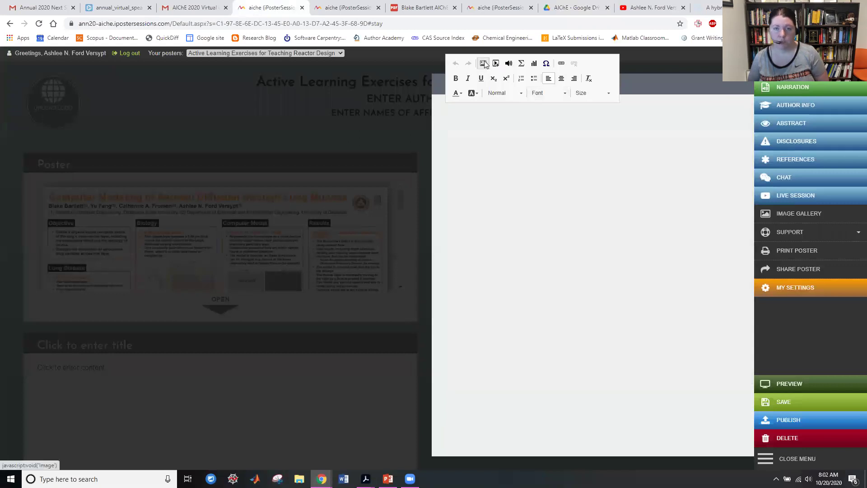
pyautogui.click(496, 63)
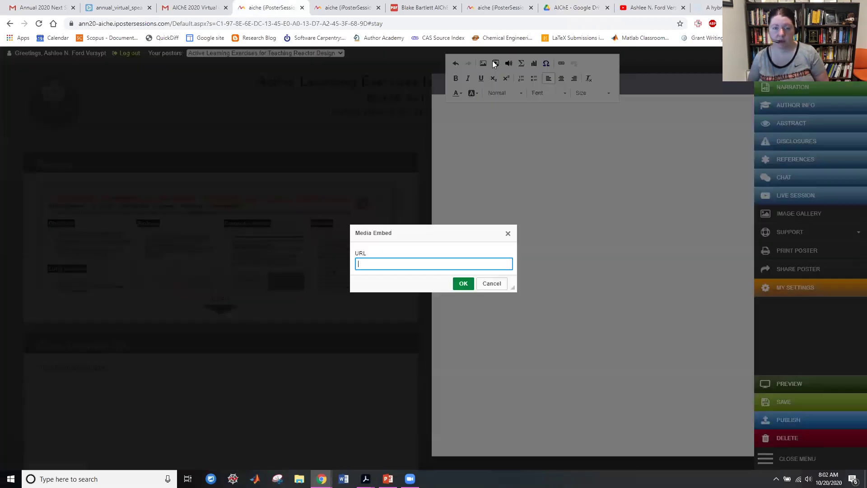
pyautogui.hotkey('ctrl', 'v')
pyautogui.click(464, 284)
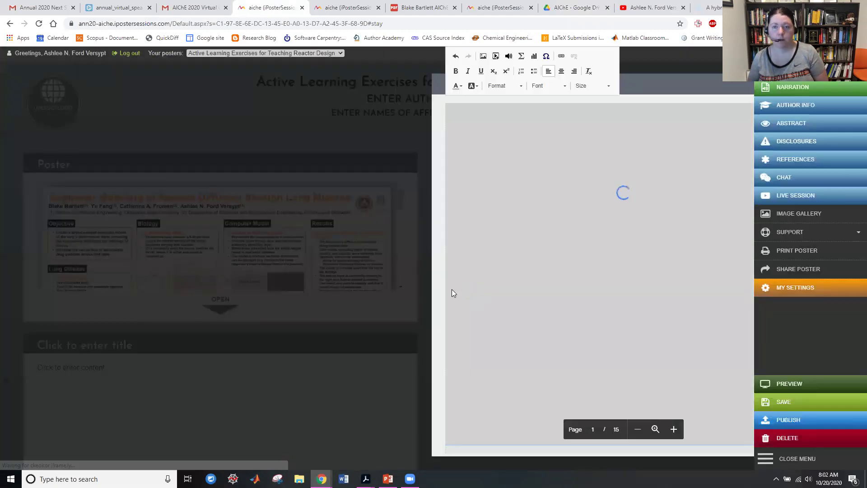
pyautogui.scroll(1, 482, 288)
pyautogui.scroll(-1, 507, 349)
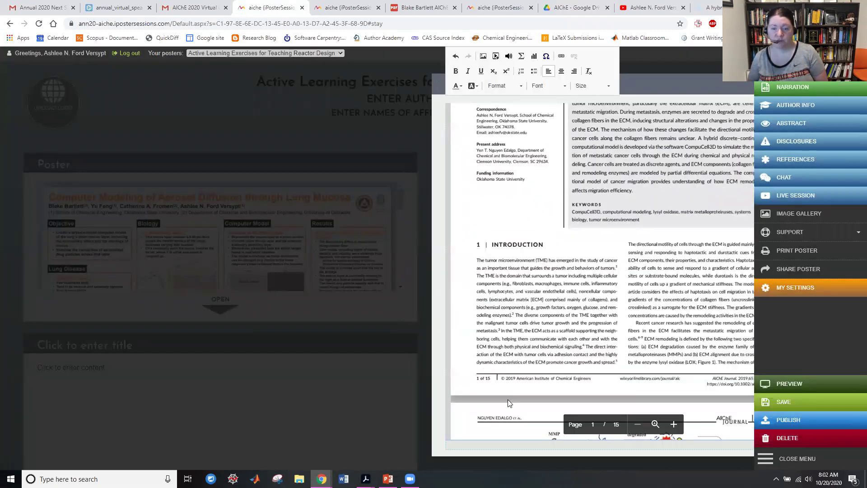
pyautogui.scroll(2, 509, 401)
pyautogui.scroll(-2, 508, 402)
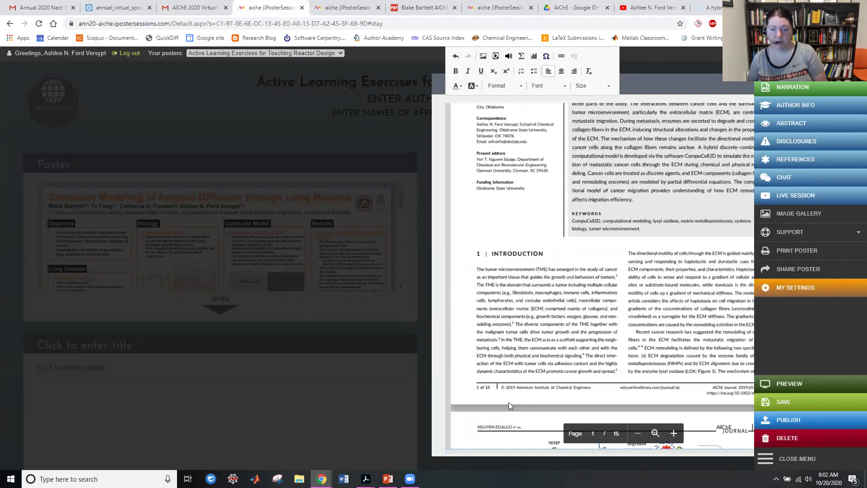
pyautogui.scroll(-1, 509, 405)
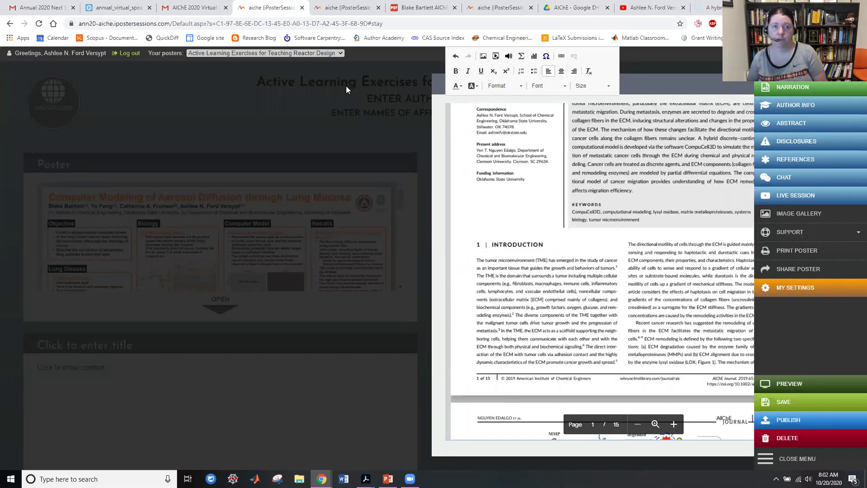
pyautogui.click(304, 399)
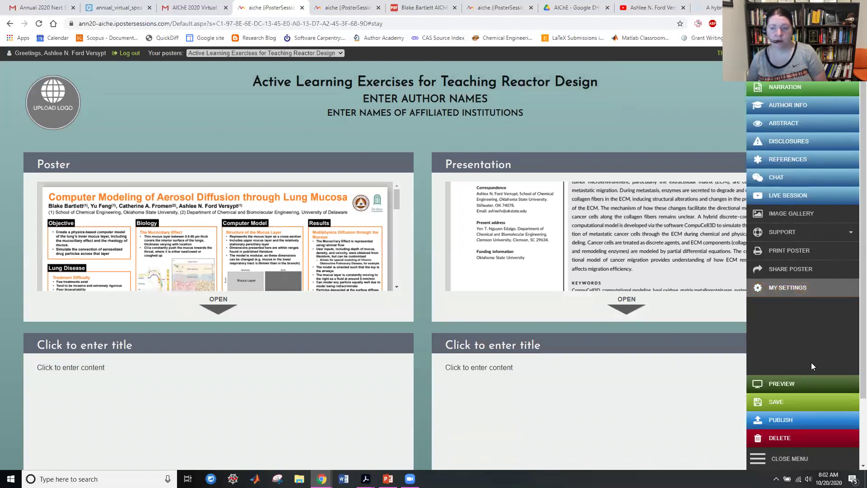
# Preview the poster as a guest and pop the Presentation panel's paper out into Google Drive.
pyautogui.click(777, 386)
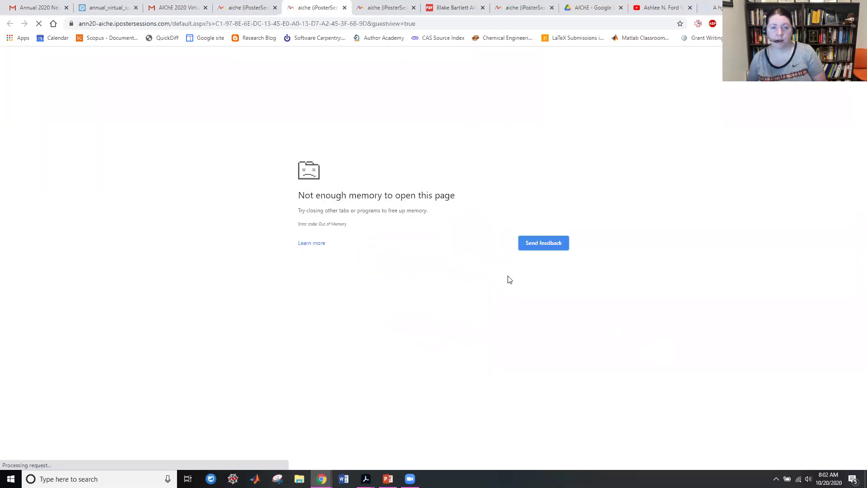
pyautogui.click(239, 12)
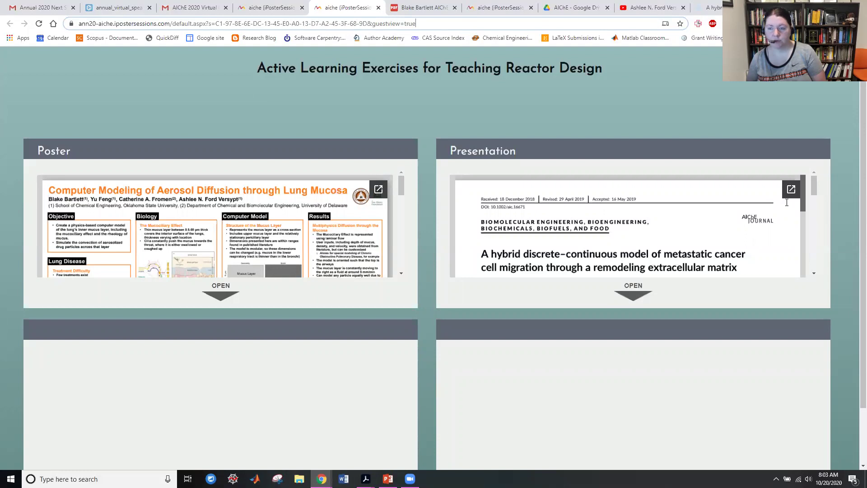
pyautogui.moveTo(806, 205); pyautogui.dragTo(800, 184)
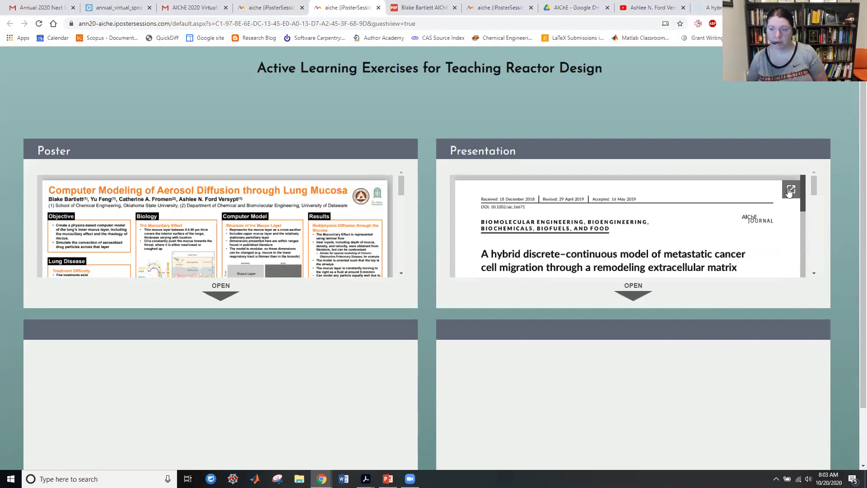
pyautogui.click(792, 188)
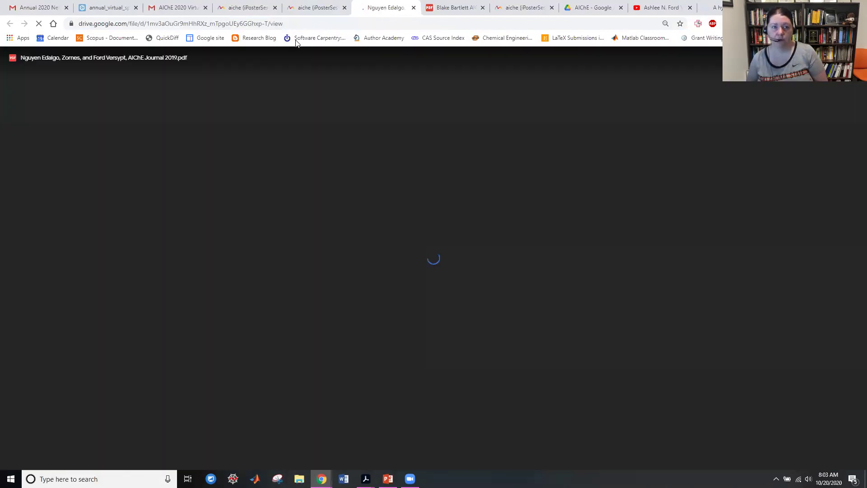
# Scroll to the paper's Table 1, zoom in three steps, then back out to full page.
pyautogui.scroll(-15, 487, 320)
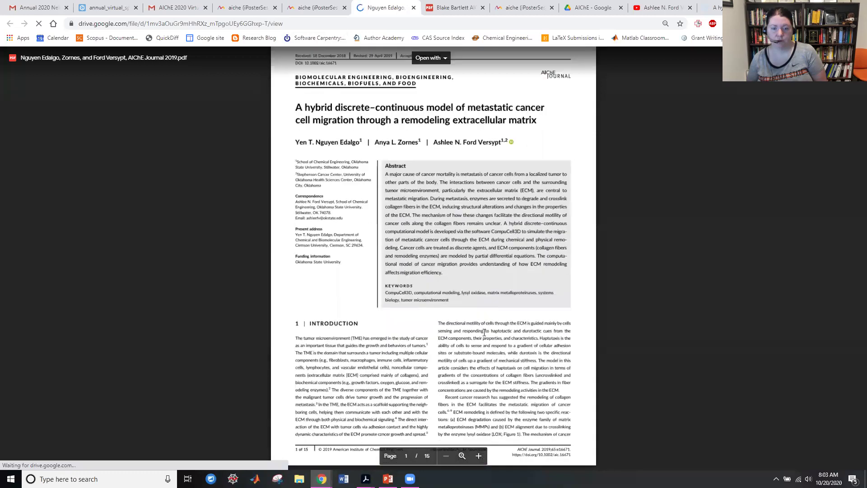
pyautogui.scroll(-8, 483, 333)
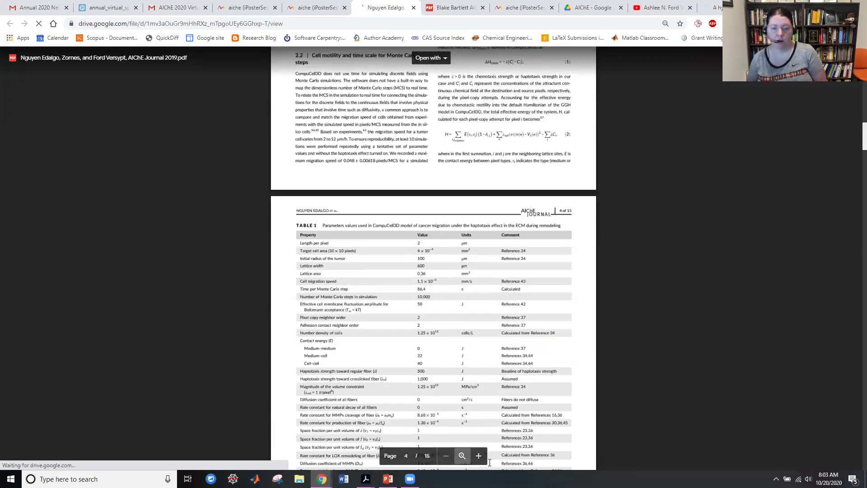
pyautogui.click(477, 456)
pyautogui.click(477, 456)
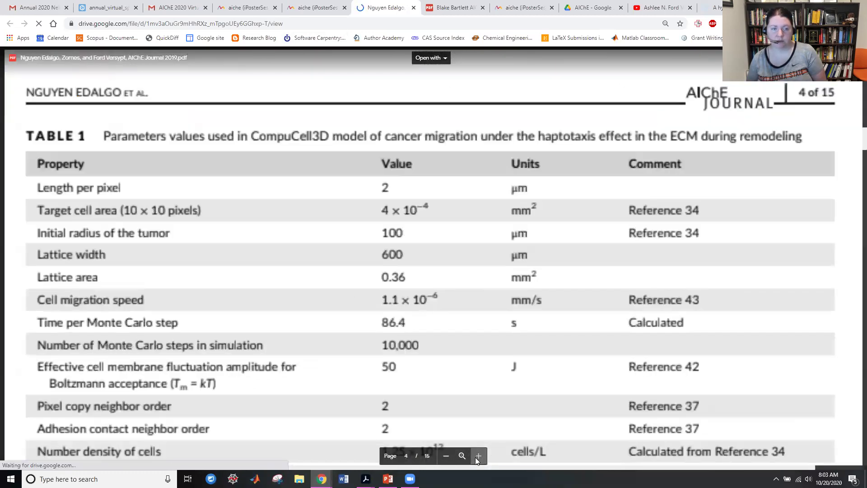
pyautogui.click(476, 457)
pyautogui.click(445, 456)
pyautogui.click(445, 456)
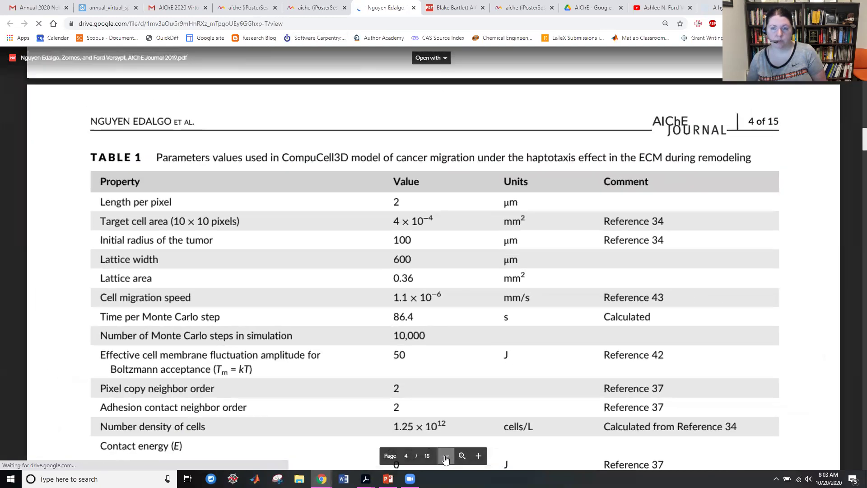
pyautogui.click(446, 456)
pyautogui.click(446, 456)
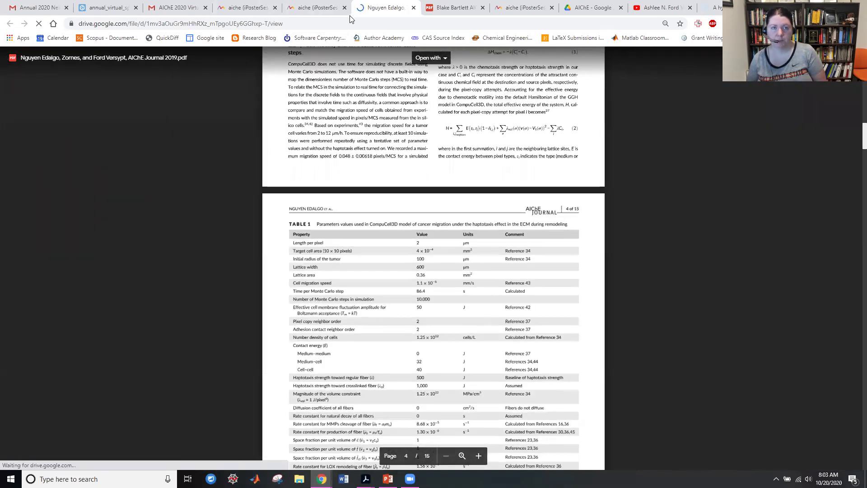
# Close the paper and out-of-memory error tabs, then reload the crashed poster editor page.
pyautogui.hotkey('ctrl', 'shift', 'pageup')
pyautogui.hotkey('ctrl', 'w')
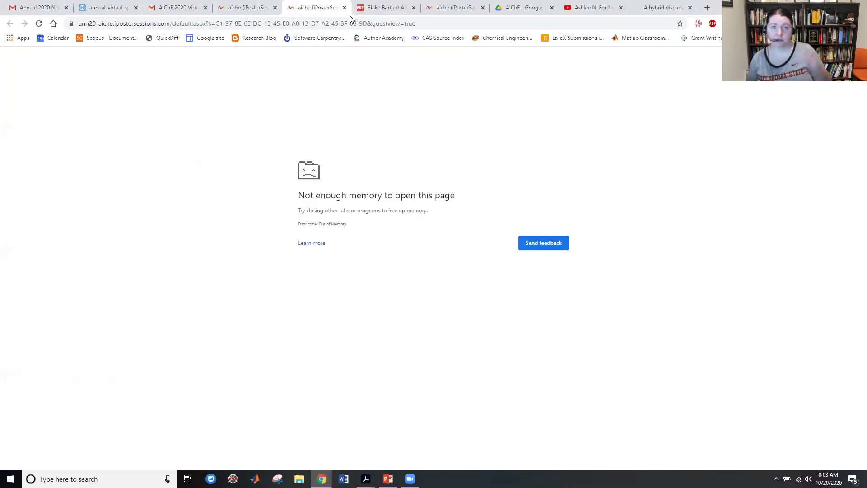
pyautogui.hotkey('ctrl', 'w')
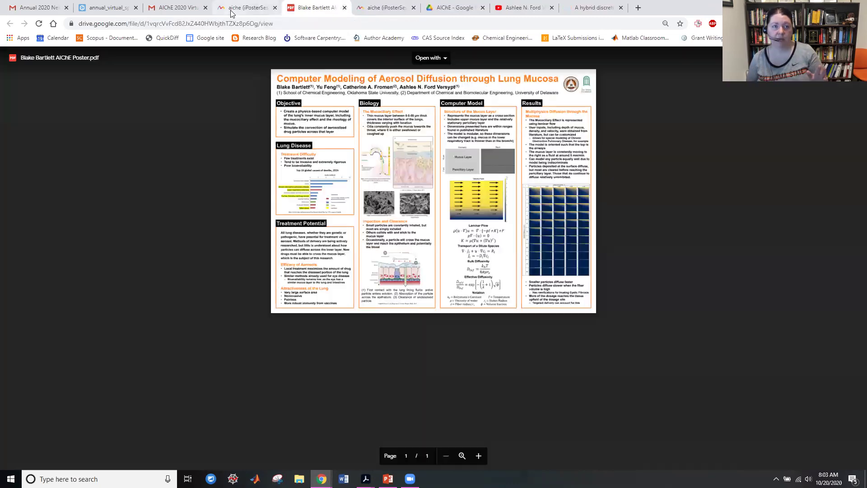
pyautogui.click(231, 12)
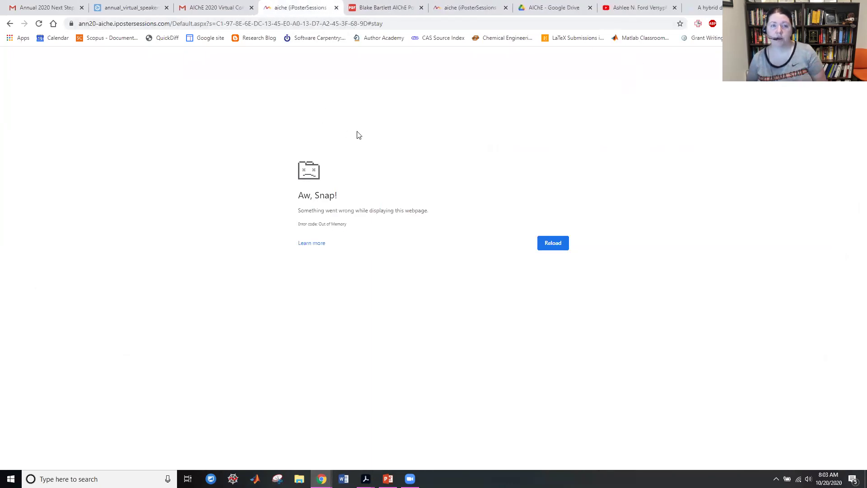
pyautogui.click(316, 23)
pyautogui.press('Return')
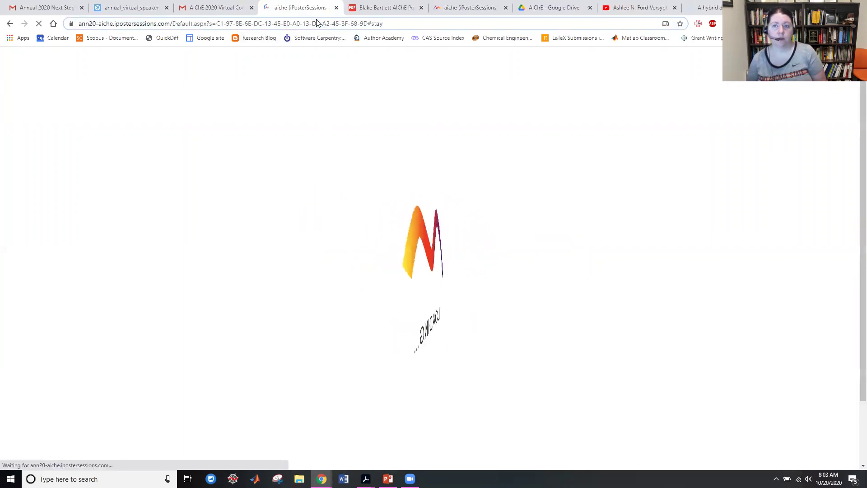
# Get back to the YouTube channel's videos list.
pyautogui.click(640, 8)
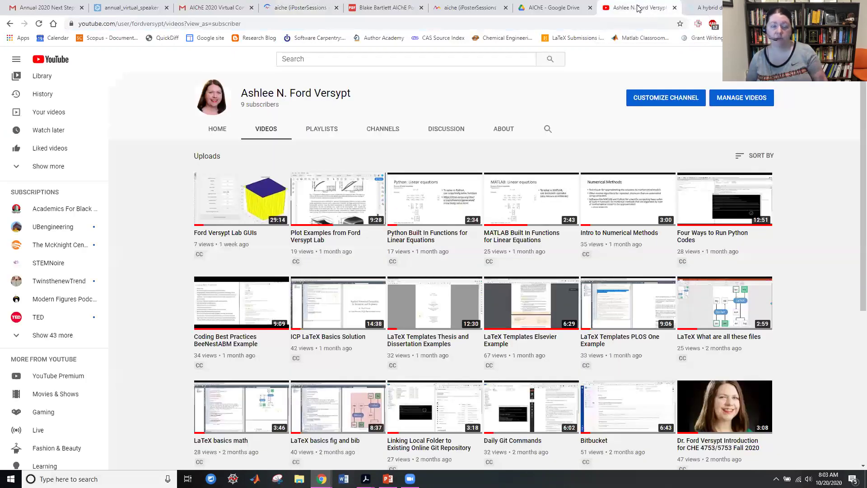
pyautogui.hotkey('ctrl', '2')
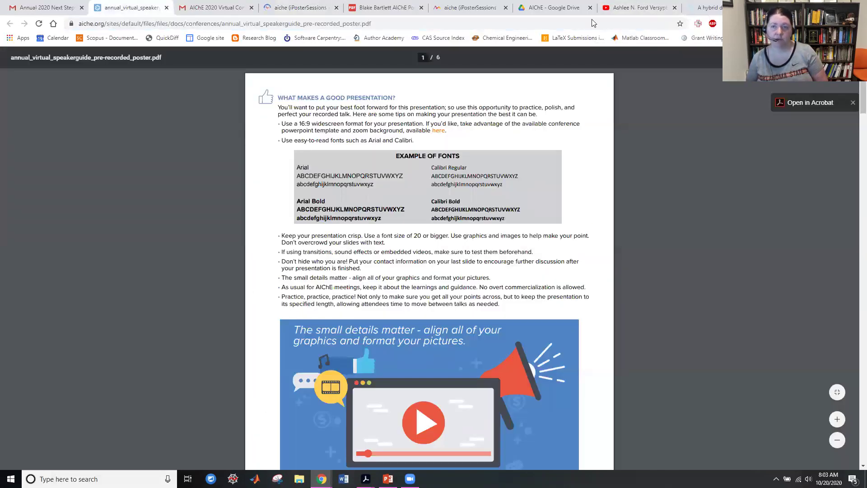
pyautogui.click(639, 8)
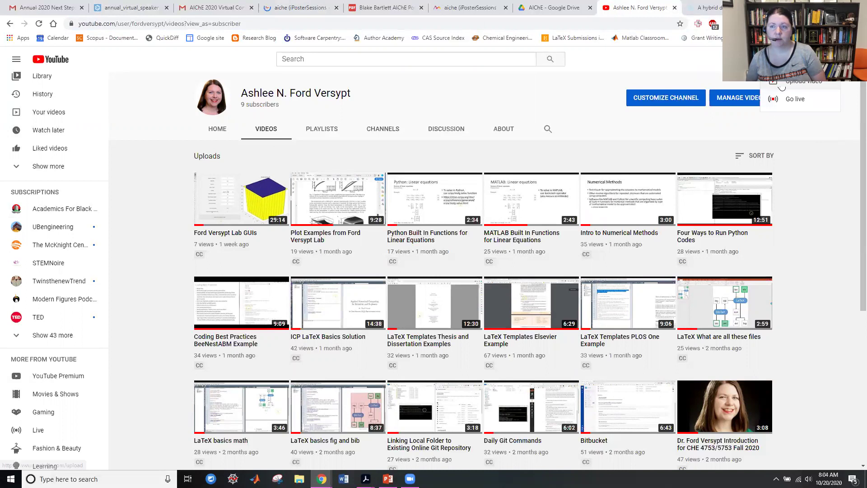
pyautogui.click(794, 81)
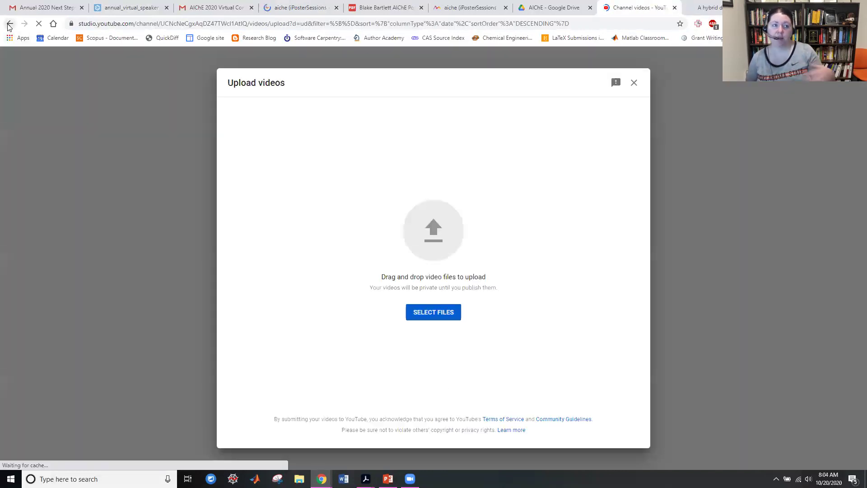
pyautogui.click(9, 25)
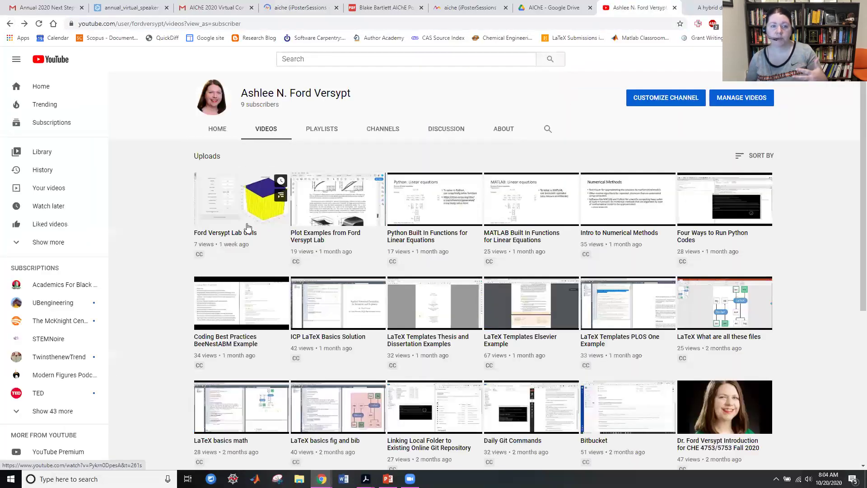
# Open the lab GUIs video and copy its share link.
pyautogui.click(246, 206)
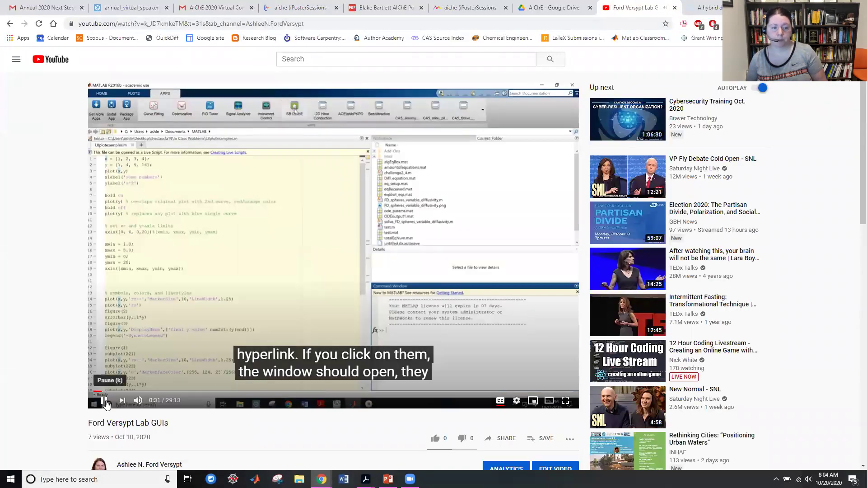
pyautogui.click(505, 439)
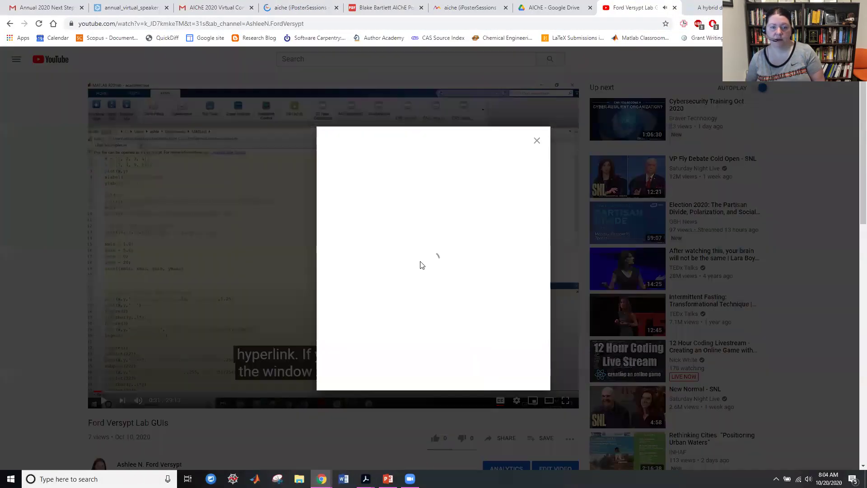
pyautogui.click(518, 275)
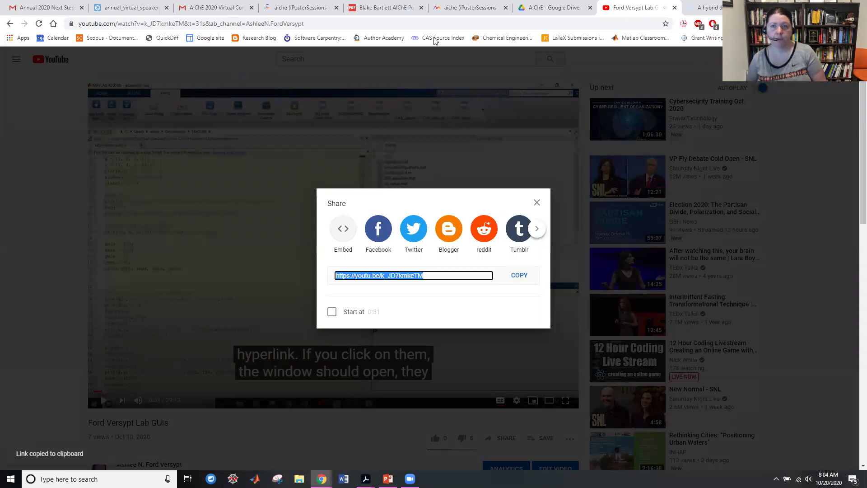
# Back in the poster editor, title the lower-left panel 'video'.
pyautogui.click(298, 8)
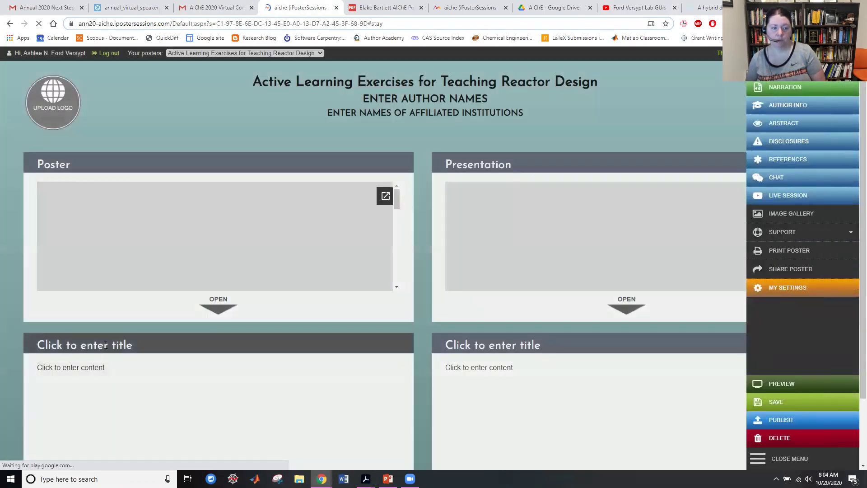
pyautogui.click(106, 345)
pyautogui.write('video')
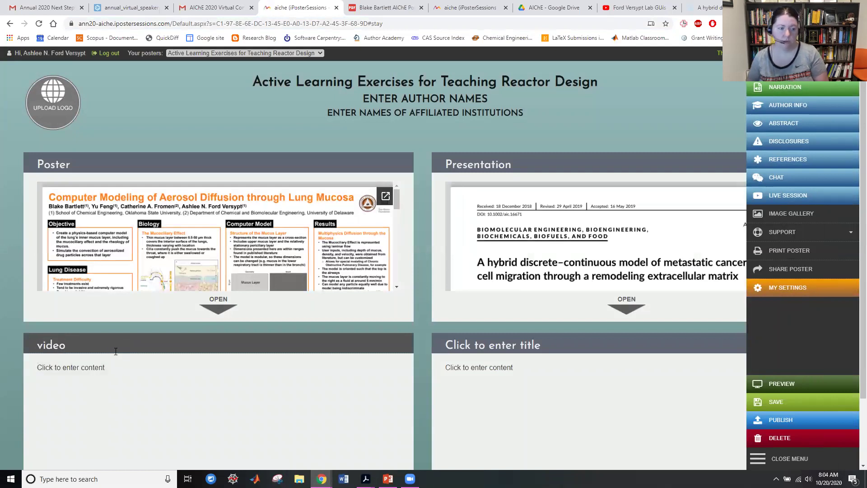
# Embed the copied lab GUIs YouTube link into the 'video' panel's content.
pyautogui.click(110, 379)
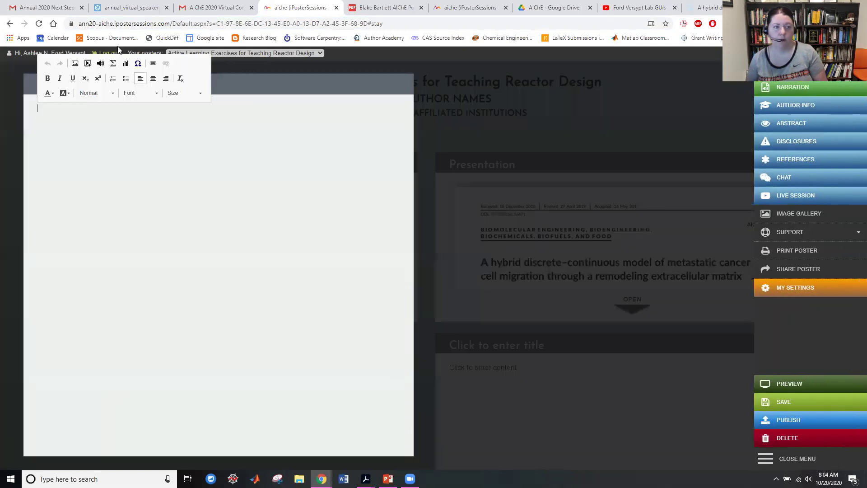
pyautogui.click(88, 63)
pyautogui.hotkey('ctrl', 'v')
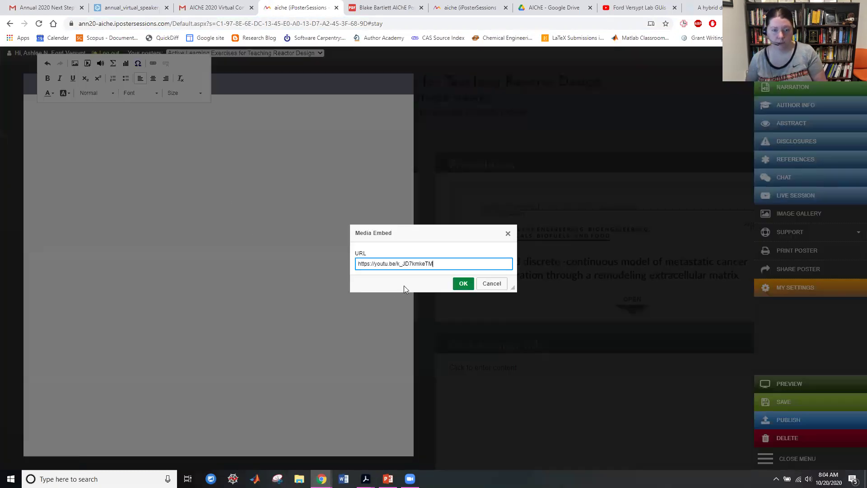
pyautogui.click(463, 284)
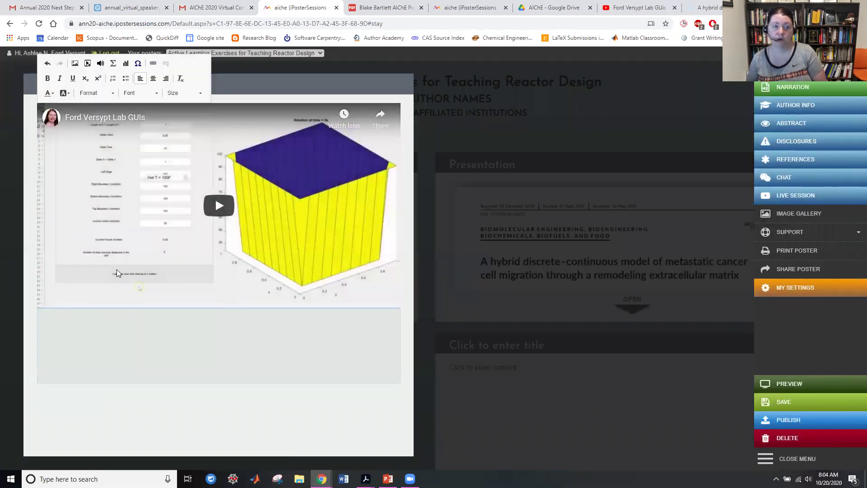
pyautogui.click(423, 303)
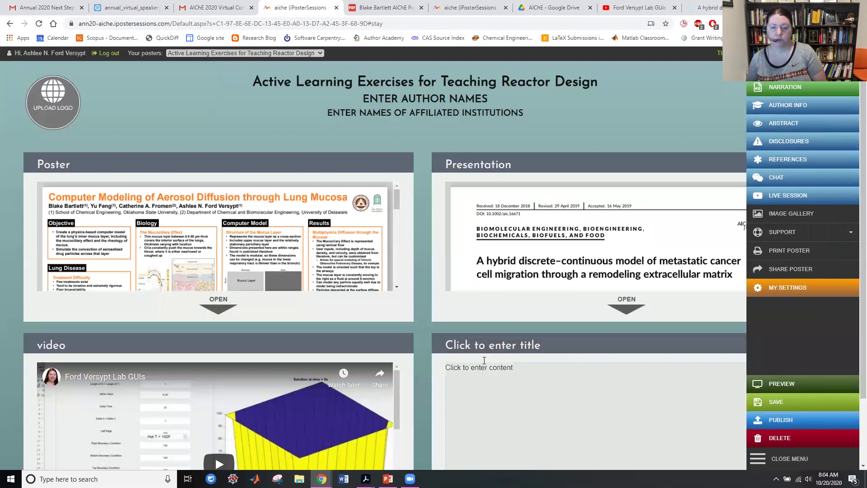
# Title the lower-right panel 'paper' and embed the Wiley metastatic cancer cell migration article link.
pyautogui.click(490, 348)
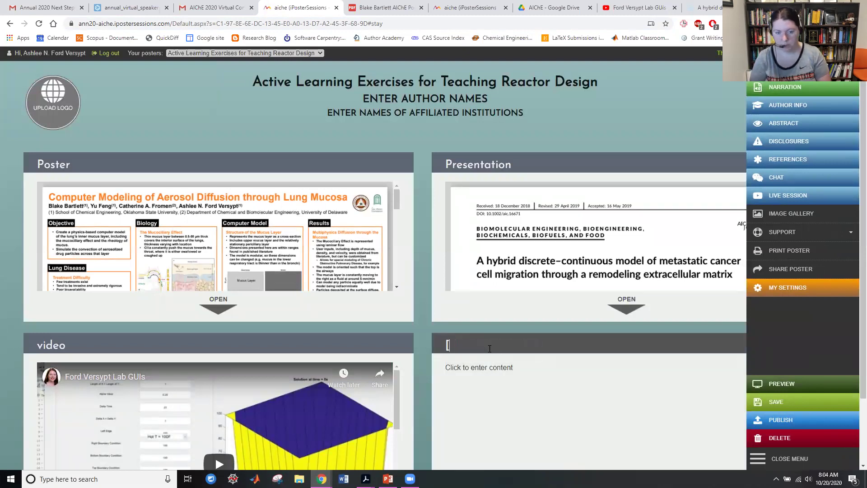
pyautogui.write('paper')
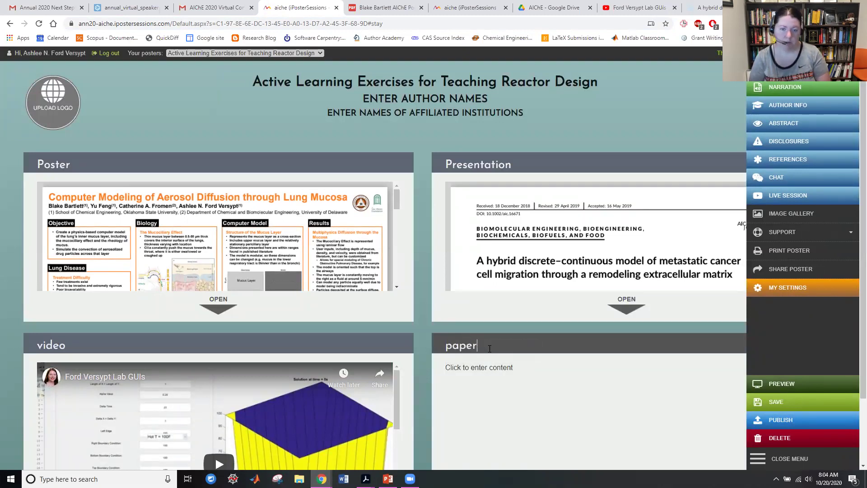
pyautogui.click(469, 380)
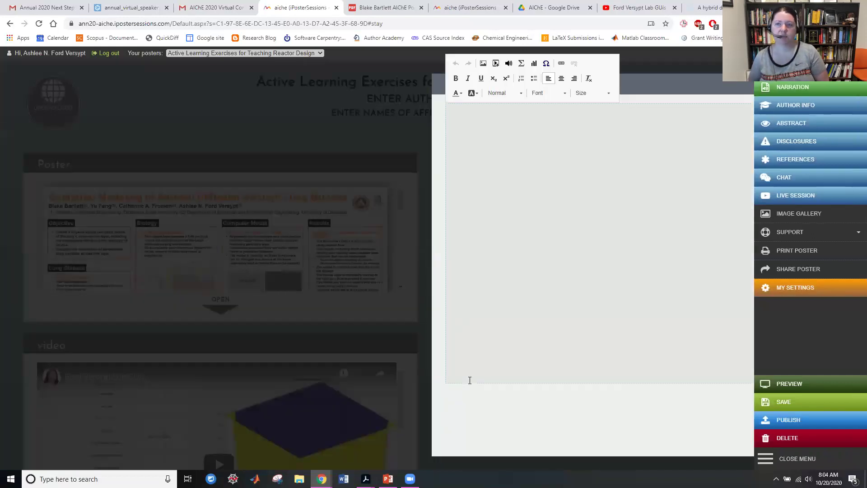
pyautogui.hotkey('ctrl', '9')
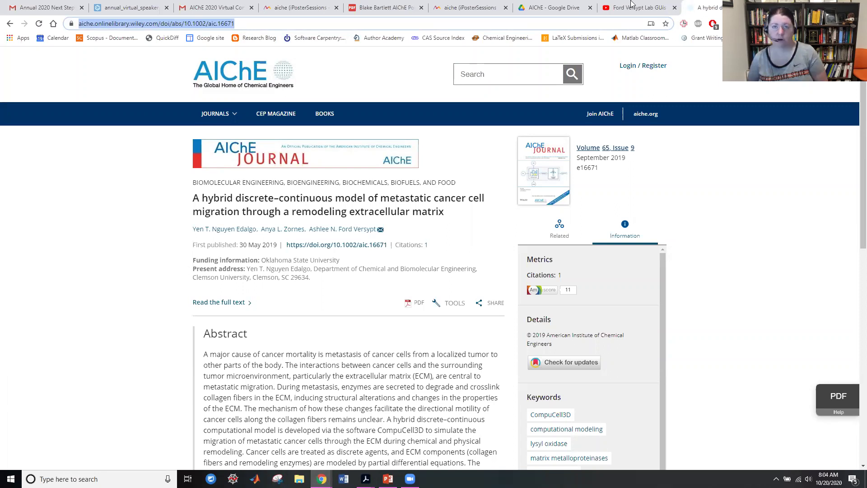
pyautogui.hotkey('ctrl', 'w')
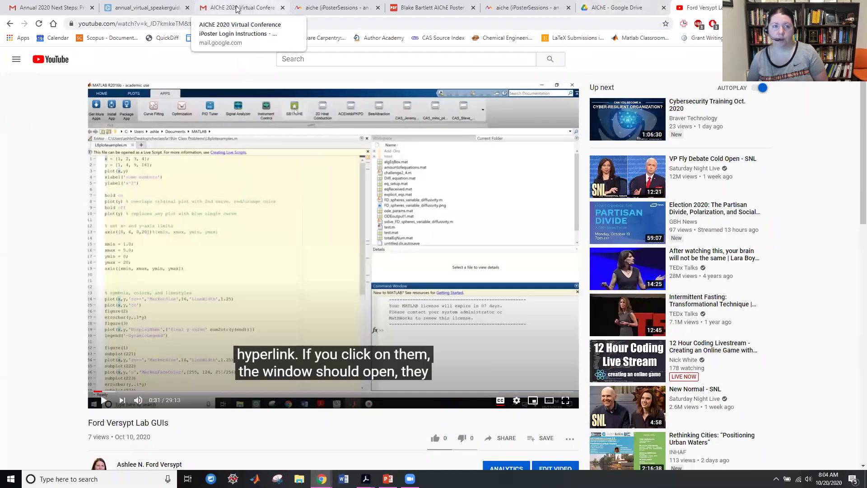
pyautogui.hotkey('ctrl', '4')
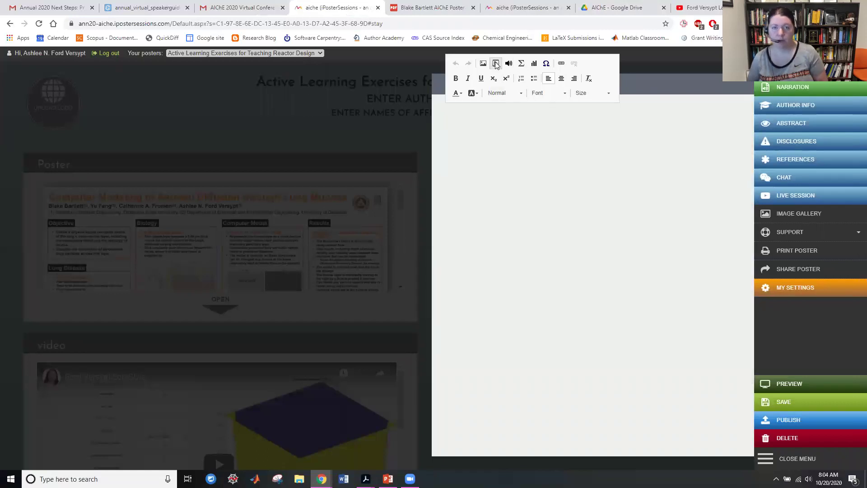
pyautogui.click(495, 63)
pyautogui.hotkey('ctrl', 'v')
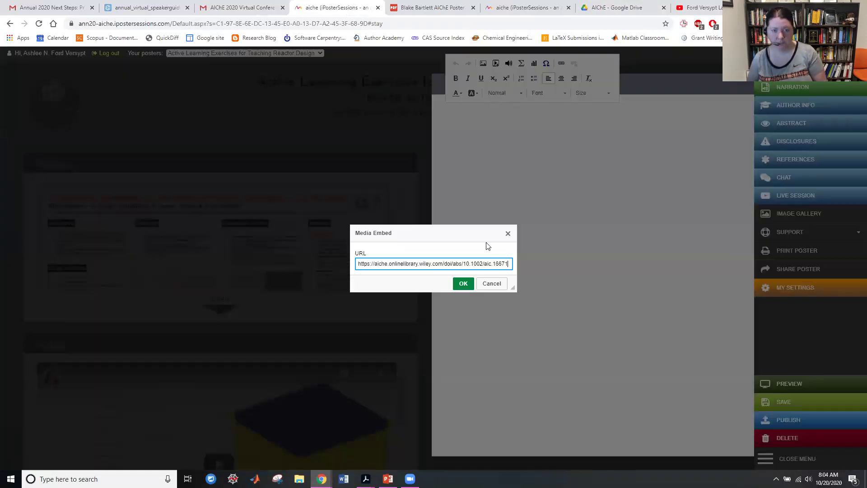
pyautogui.click(463, 284)
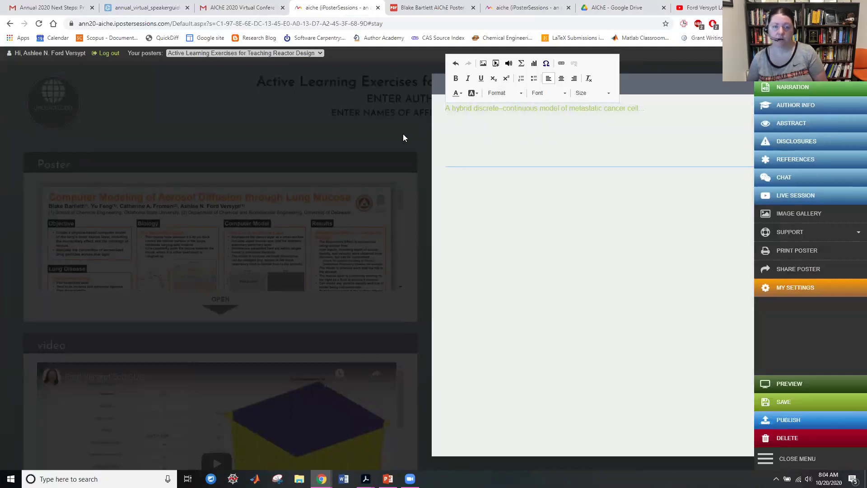
pyautogui.click(403, 134)
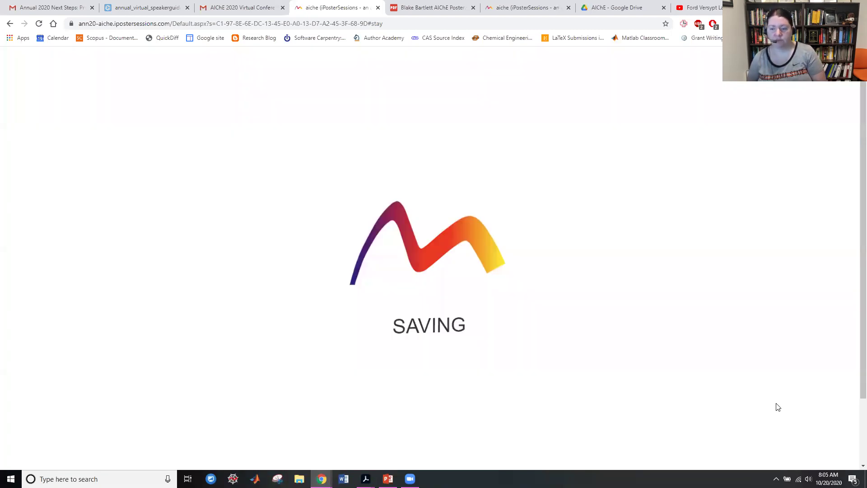
# Save the poster, open the guest preview, and play the embedded lab GUIs video.
pyautogui.click(777, 403)
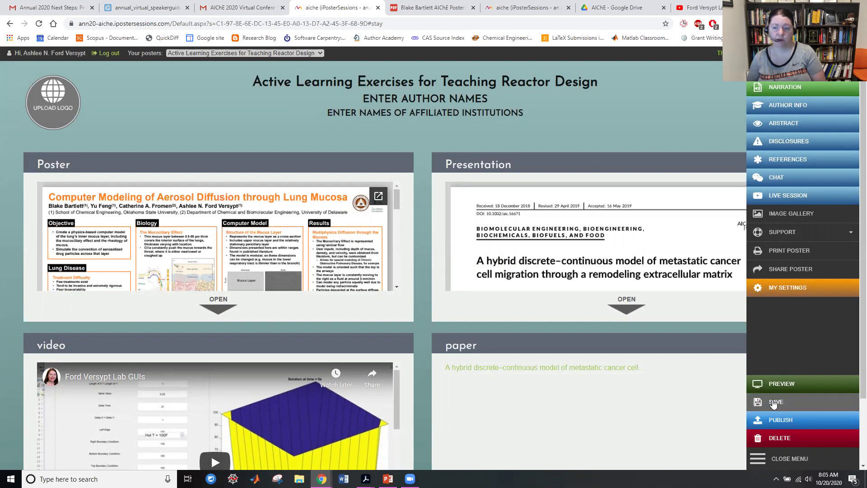
pyautogui.click(790, 387)
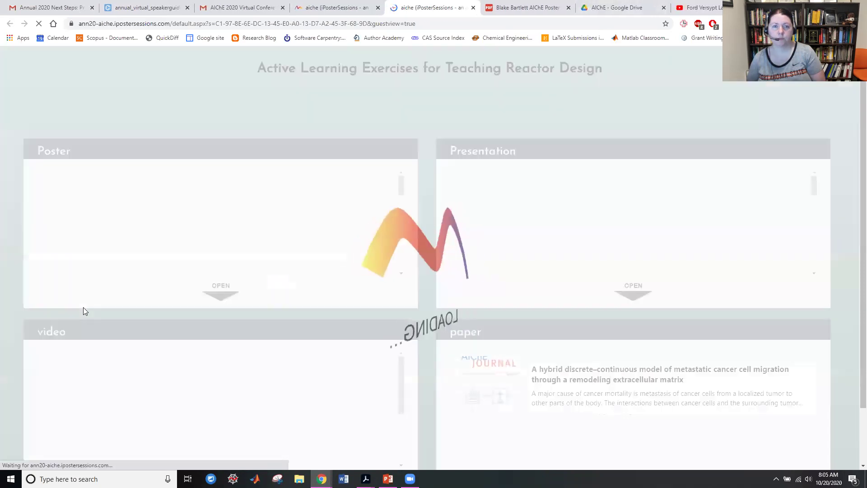
pyautogui.scroll(-2, 131, 349)
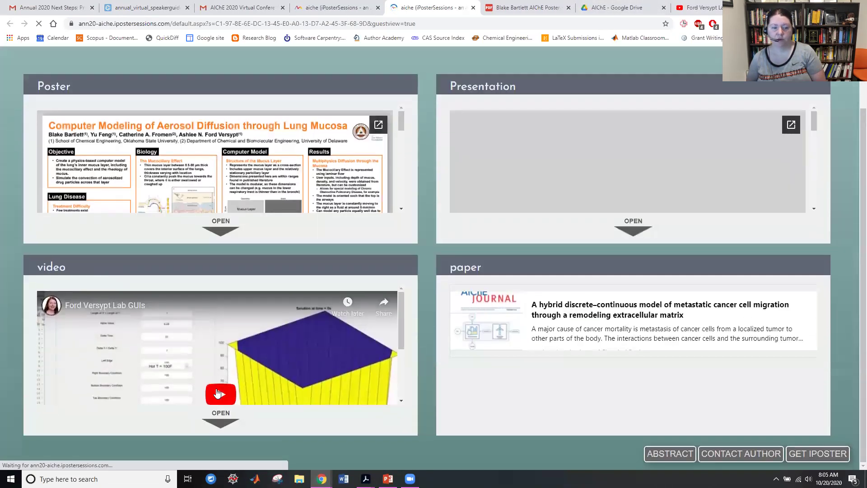
pyautogui.click(221, 392)
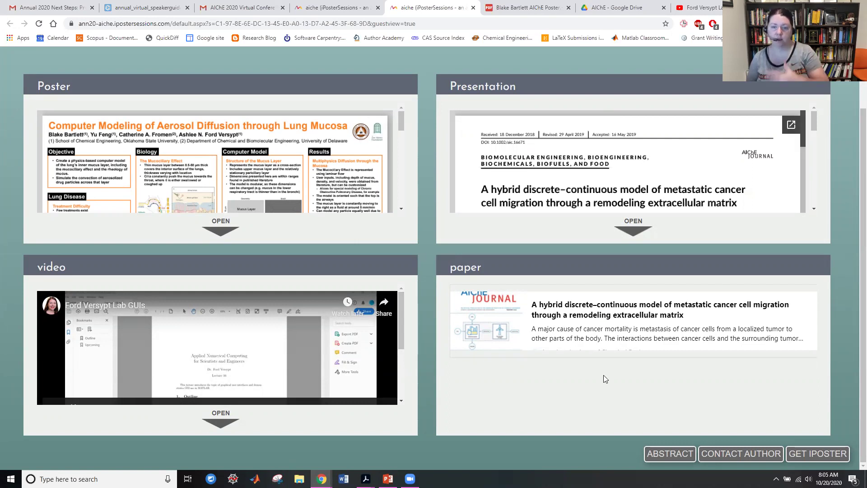
pyautogui.click(495, 336)
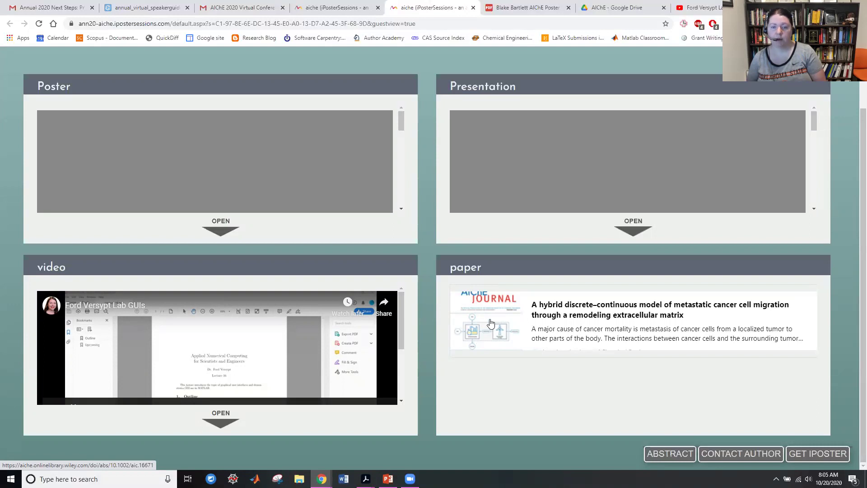
# Open the Wiley metastatic cancer cell migration article from the preview's paper panel.
pyautogui.click(489, 321)
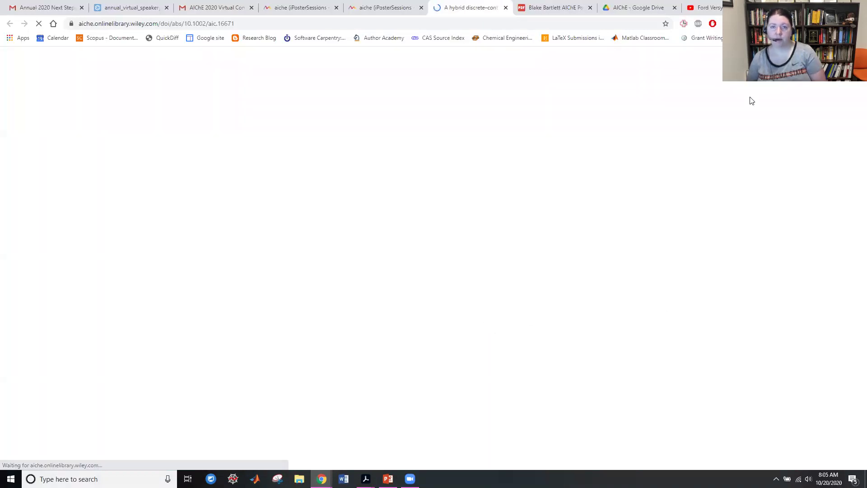